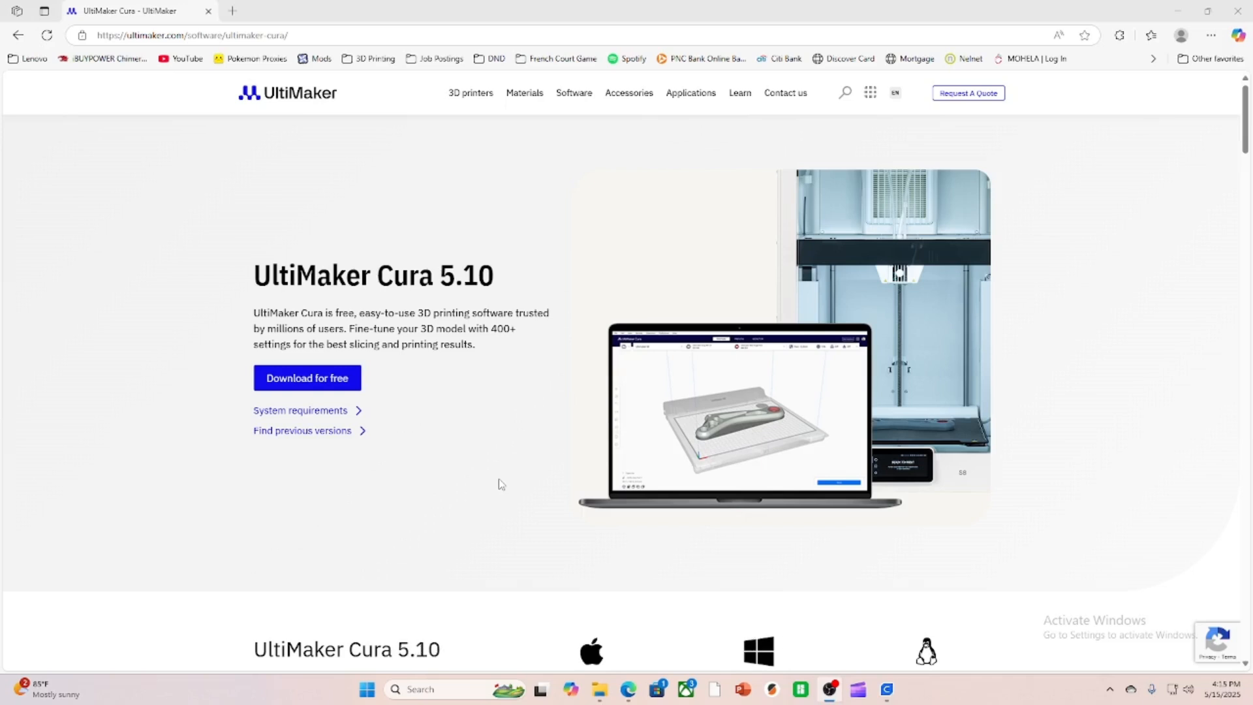
Look over the UltiMaker Cura 5.10 download options for Windows on the software page.
{"action": "scroll", "coordinate": [444, 481], "scroll_direction": "down", "scroll_amount": 6}
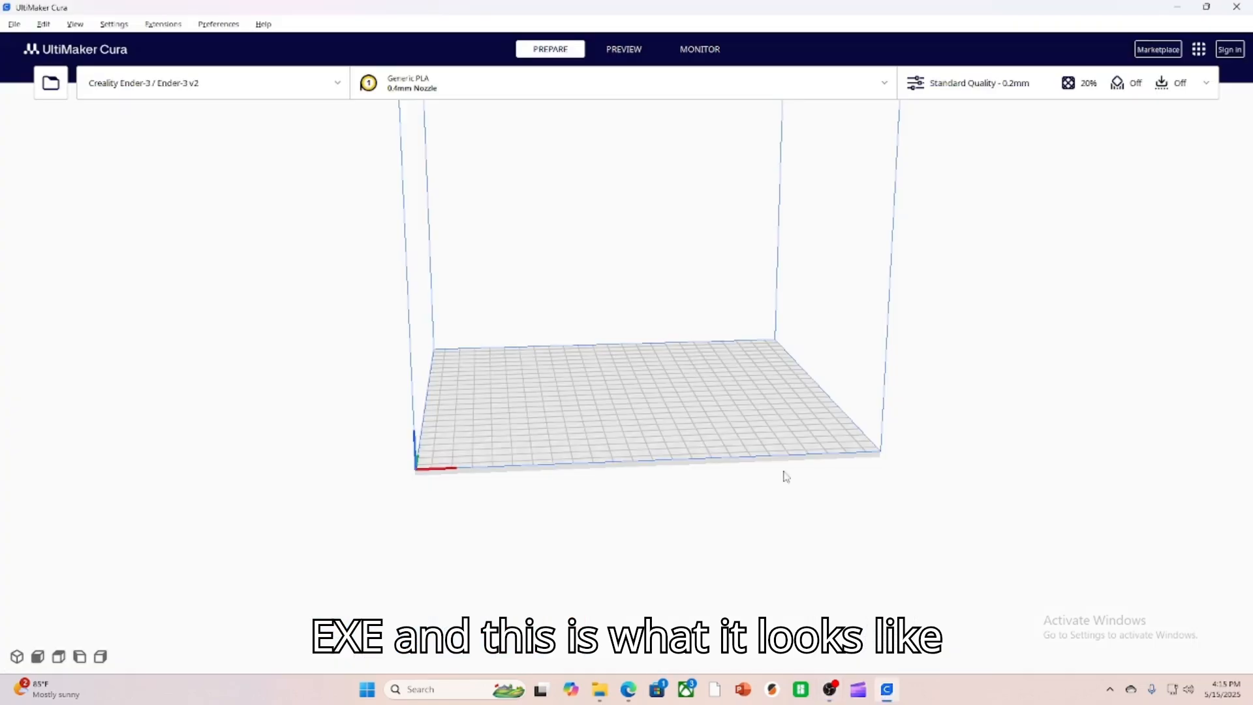
{"action": "middle_click_drag", "start_coordinate": [759, 348], "coordinate": [772, 418]}
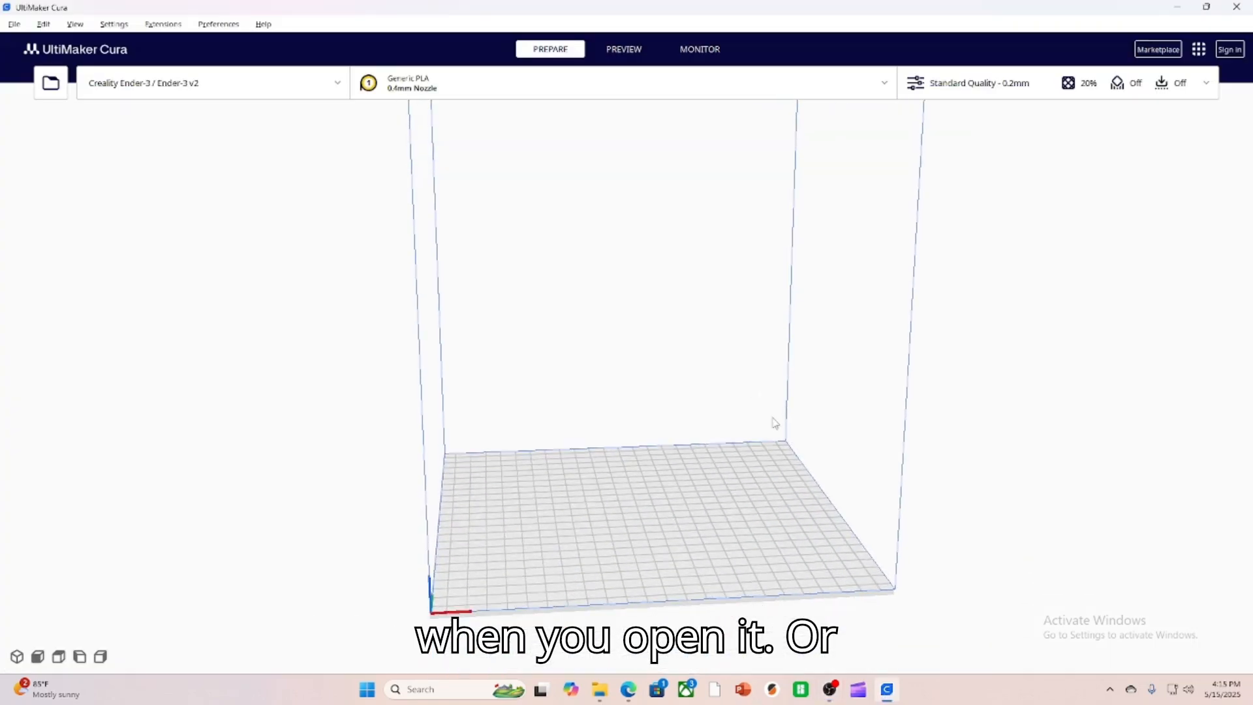
Start adding a non-UltiMaker printer and show the list of non-networked printers.
{"action": "left_click", "coordinate": [107, 85]}
{"action": "left_click", "coordinate": [184, 152]}
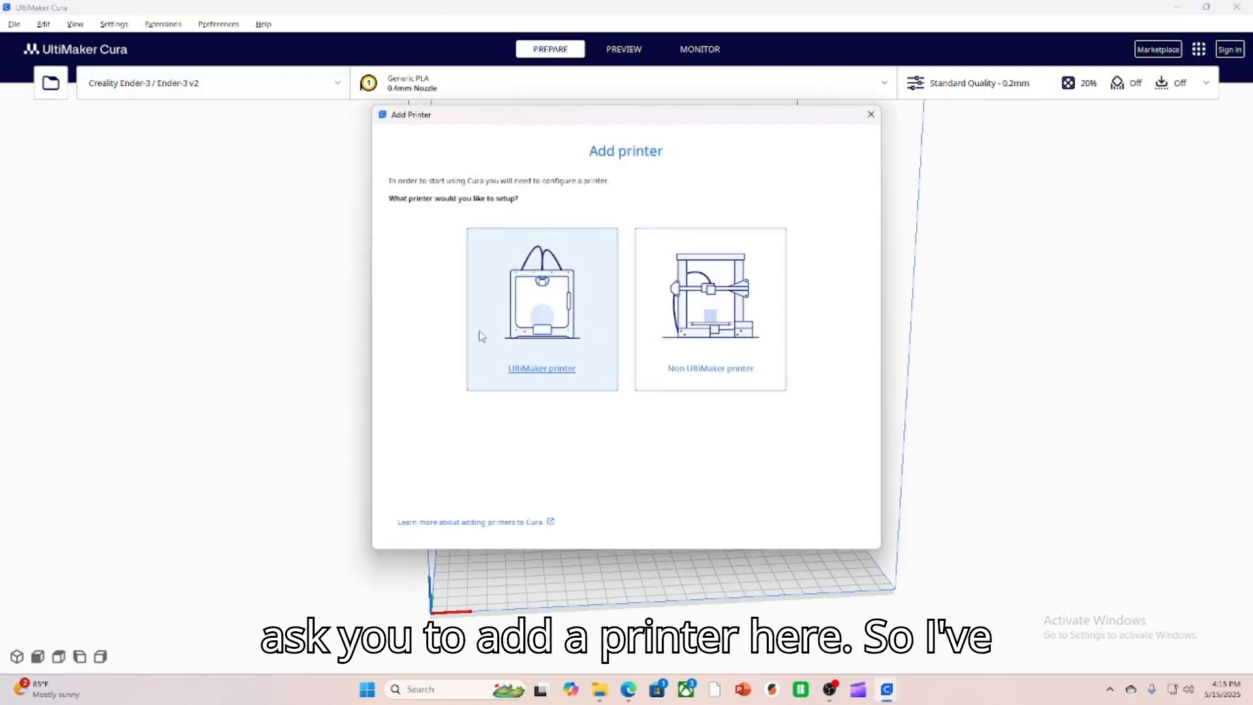
{"action": "left_click", "coordinate": [716, 376]}
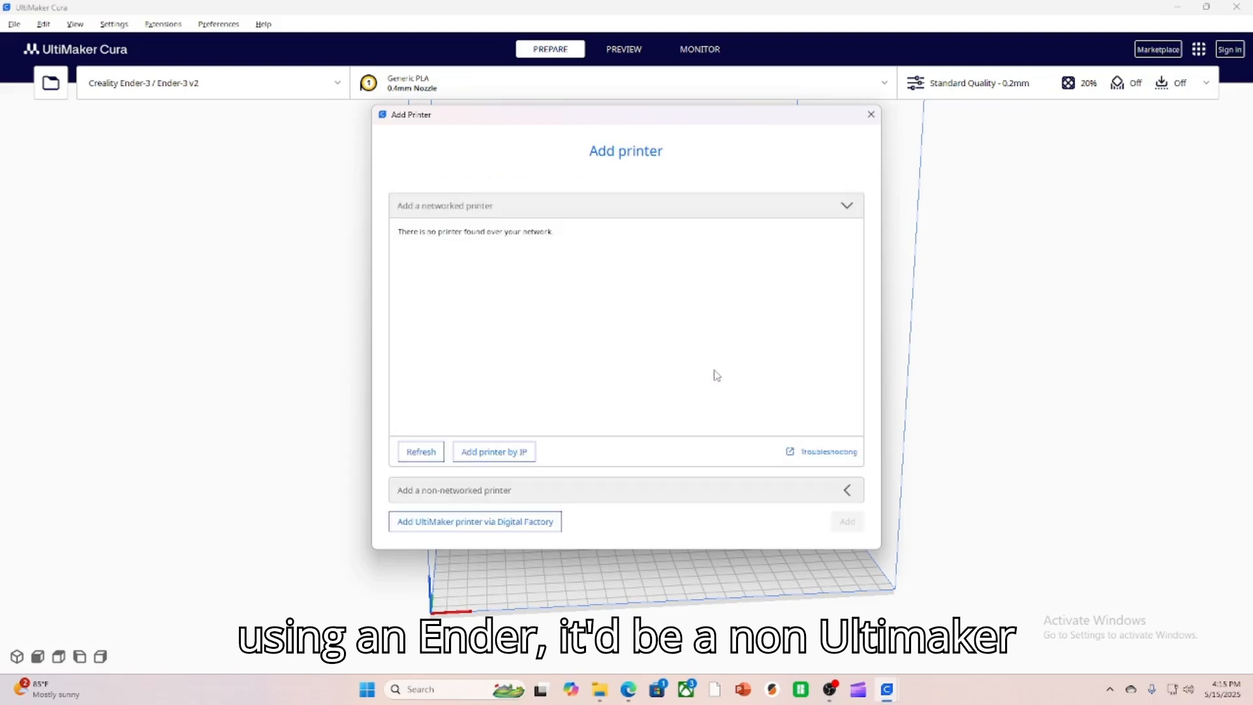
{"action": "left_click", "coordinate": [835, 500]}
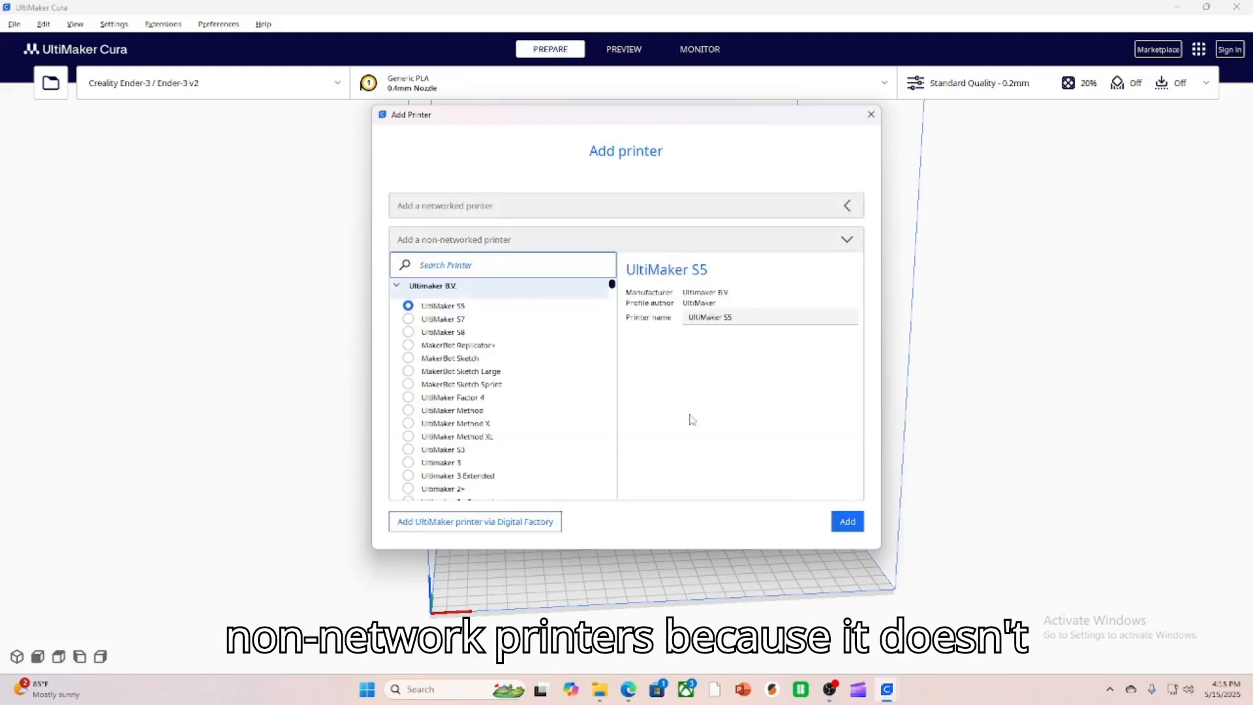
Search the printers for "ender", choose Creality Ender-3 / Ender-3 v2, close without adding it, and check the list of configured printers.
{"action": "left_click", "coordinate": [486, 264]}
{"action": "type", "text": "endeer"}
{"action": "key", "text": "BackSpace"}
{"action": "key", "text": "BackSpace"}
{"action": "type", "text": "tr"}
{"action": "key", "text": "BackSpace"}
{"action": "key", "text": "BackSpace"}
{"action": "type", "text": "r"}
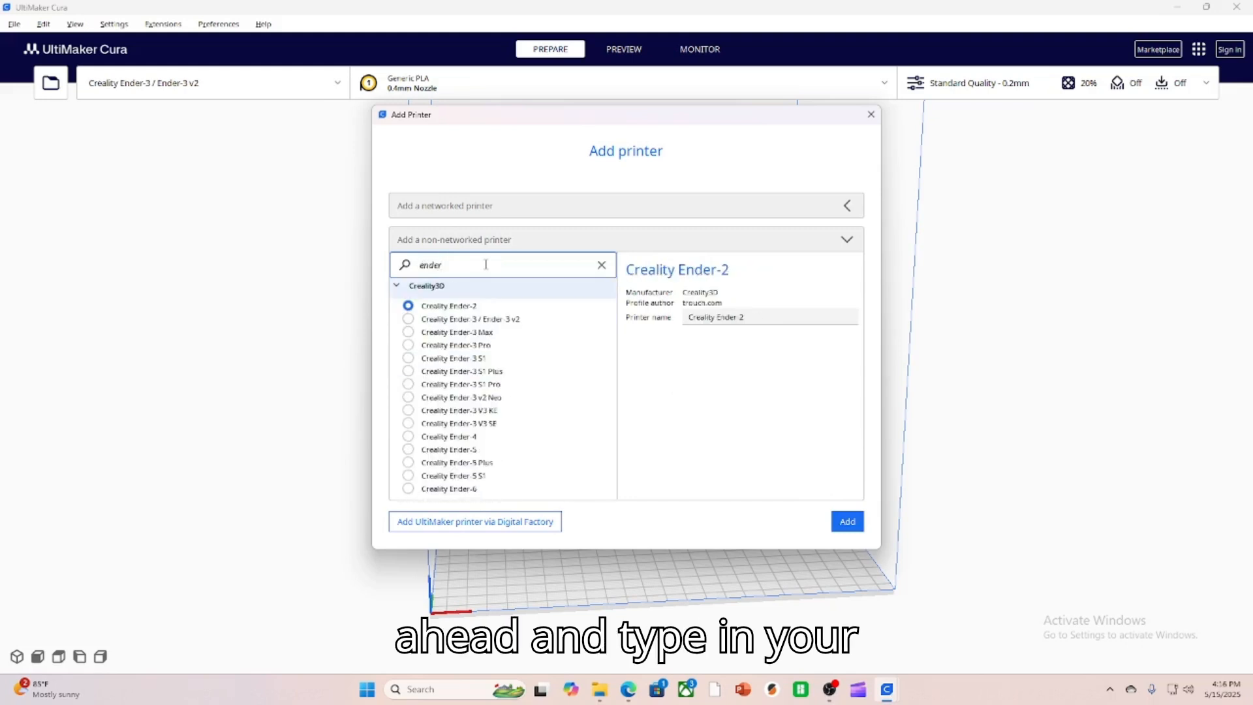
{"action": "left_click", "coordinate": [478, 321]}
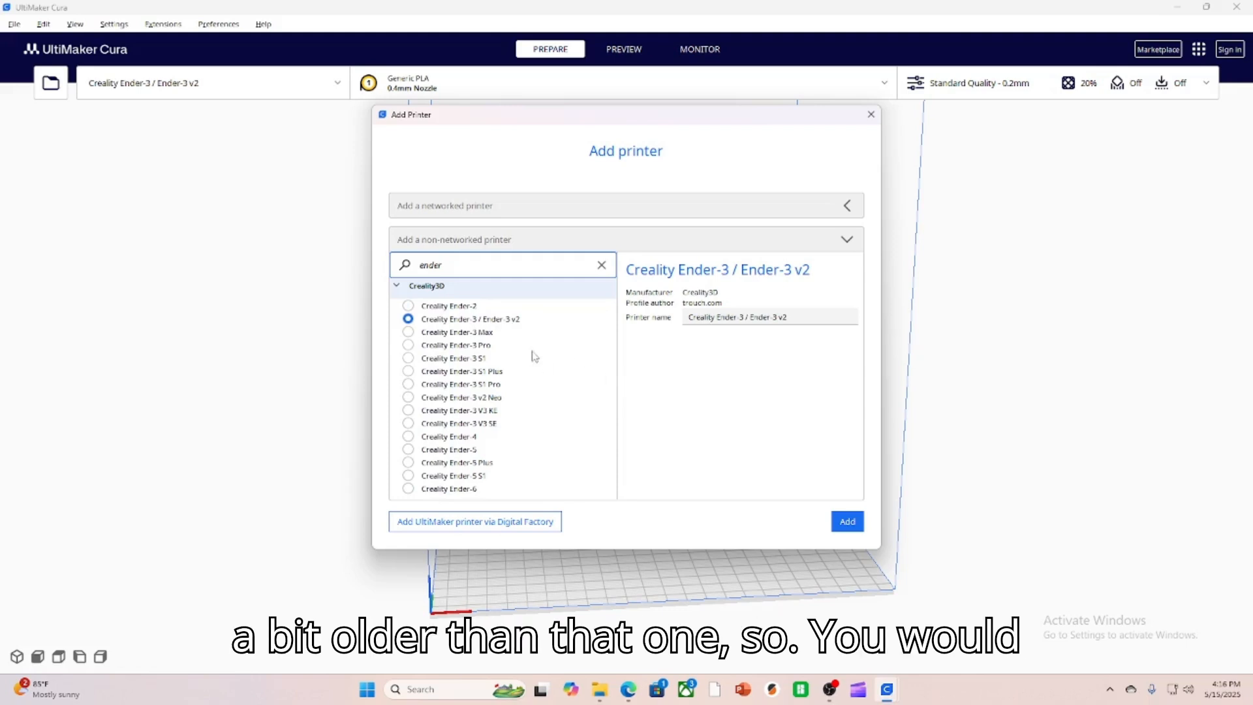
{"action": "left_click", "coordinate": [877, 120]}
{"action": "left_click", "coordinate": [193, 91]}
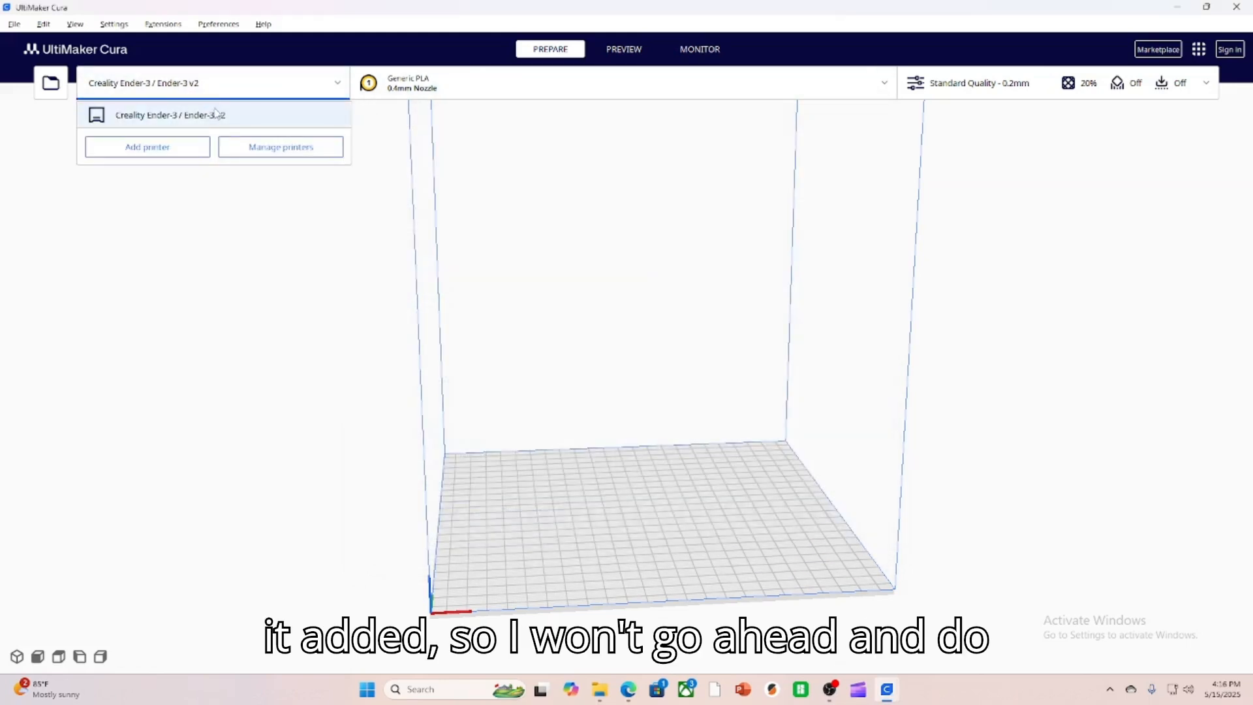
{"action": "left_click", "coordinate": [233, 241]}
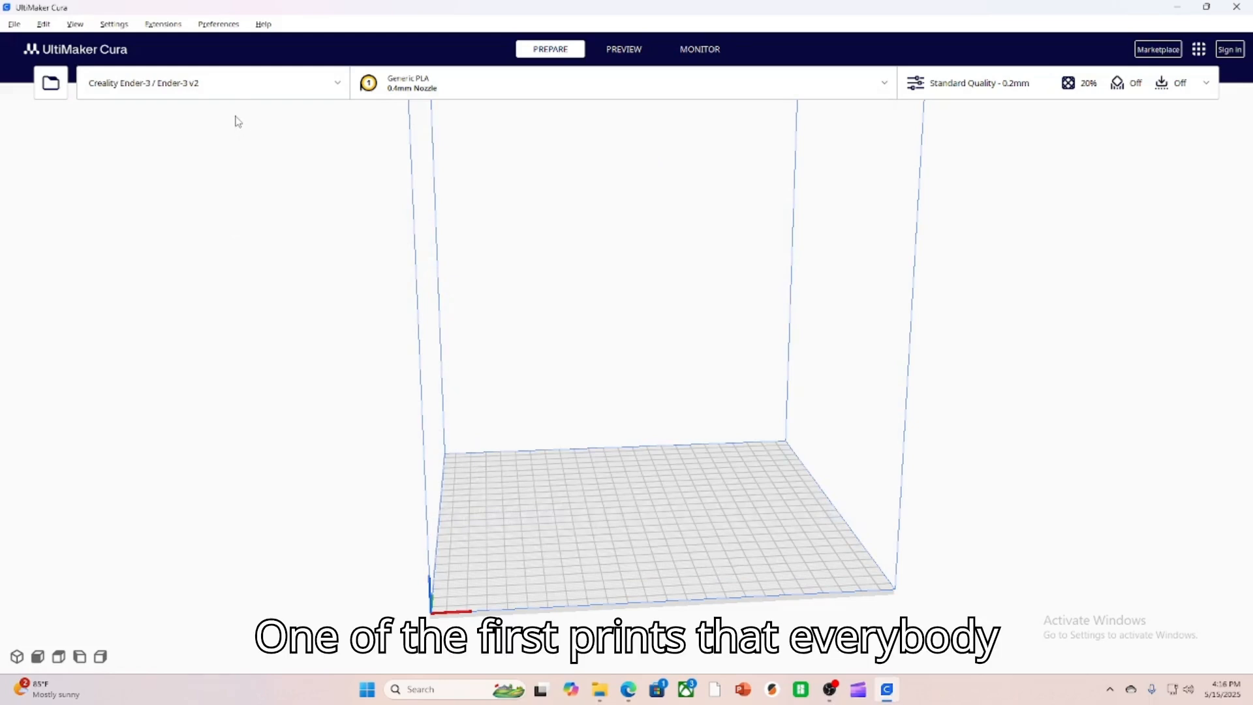
Load the 3DBenchy model file onto the build plate.
{"action": "left_click", "coordinate": [51, 82]}
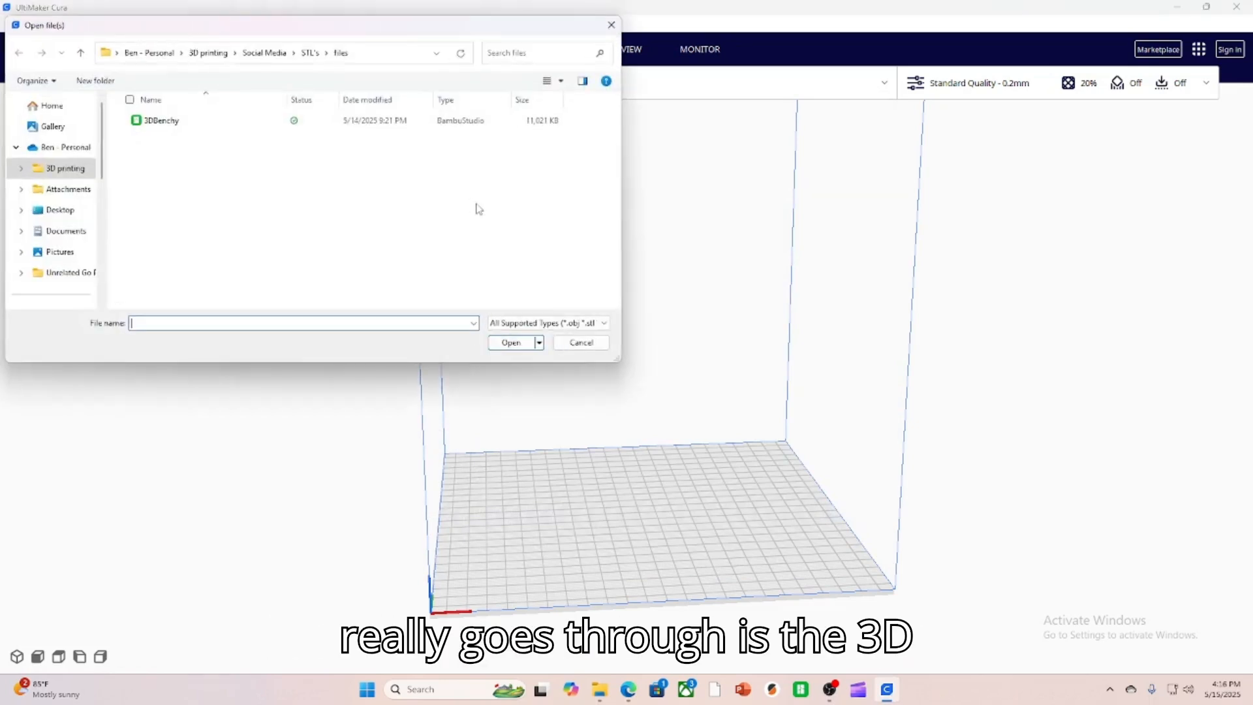
{"action": "double_click", "coordinate": [175, 124]}
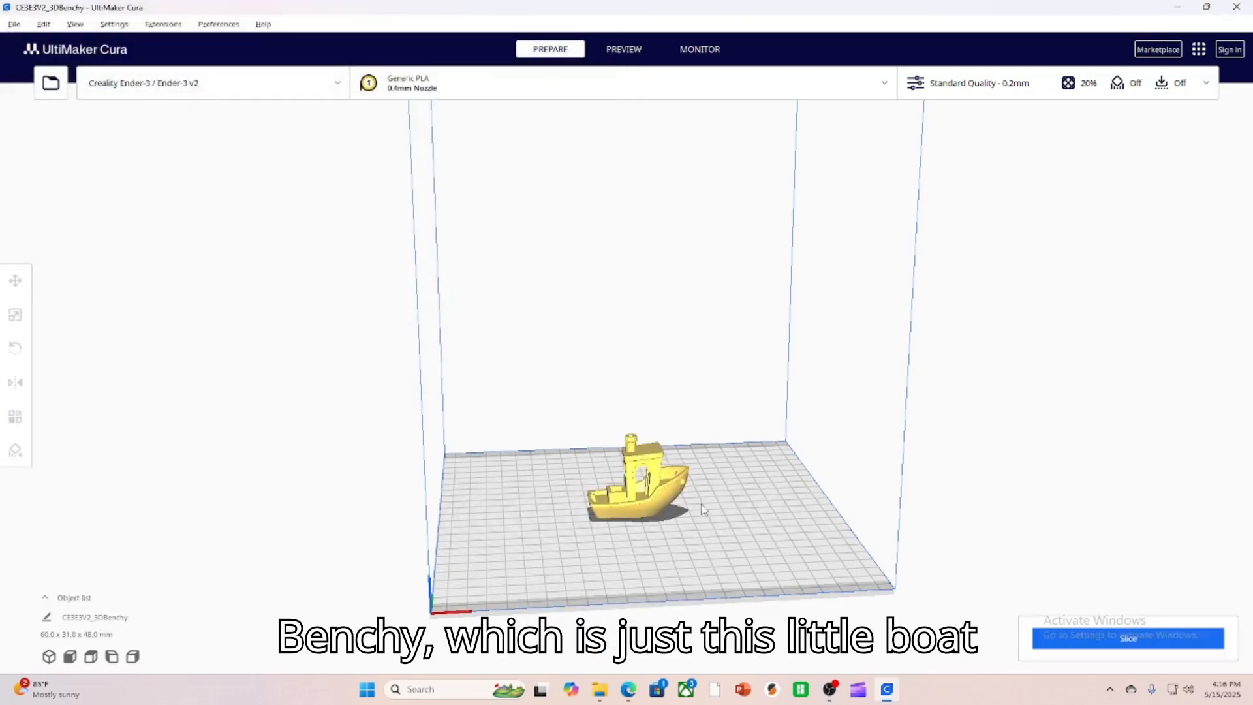
View the boat model from the preset 3D, front, top and left camera angles.
{"action": "right_click_drag", "start_coordinate": [747, 554], "coordinate": [706, 532]}
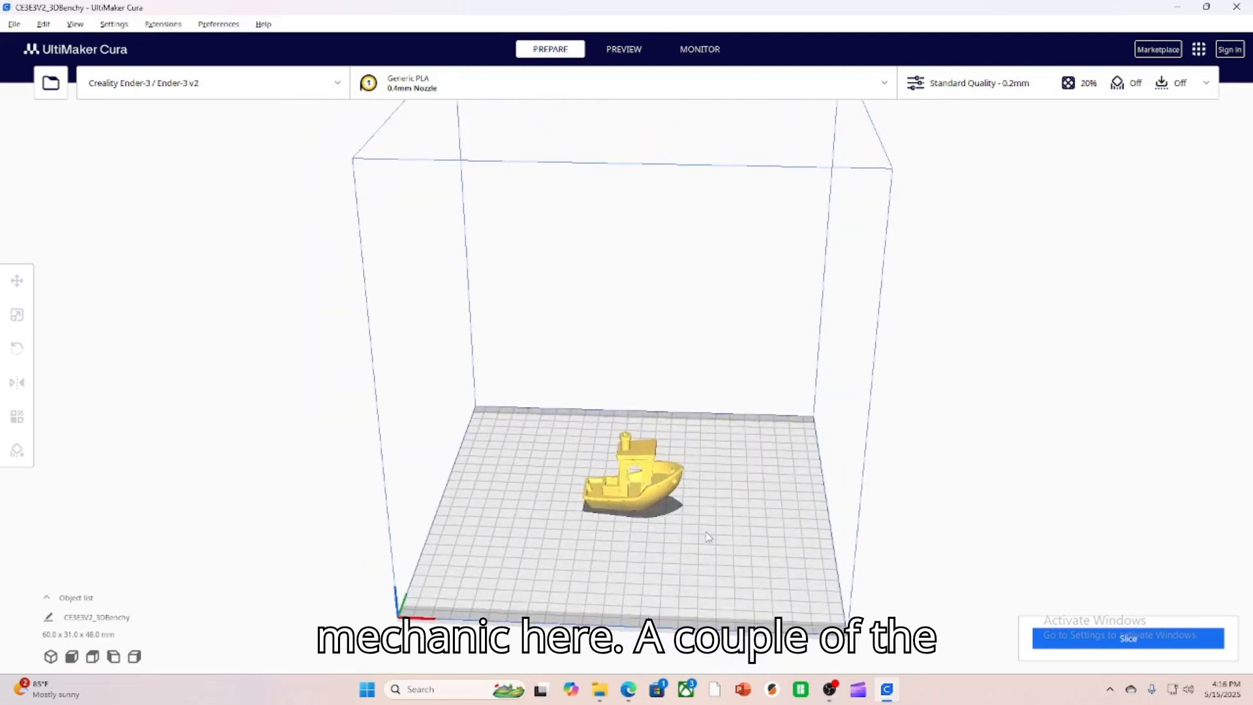
{"action": "left_click", "coordinate": [51, 656]}
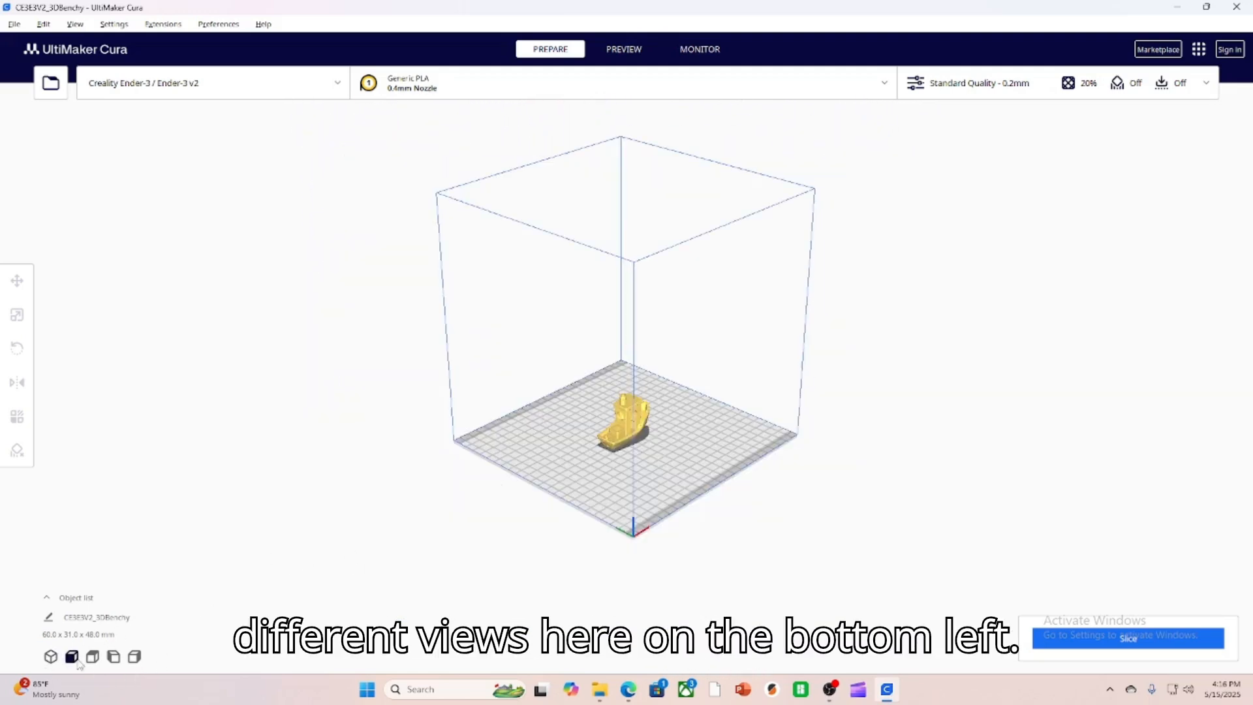
{"action": "left_click", "coordinate": [71, 657]}
{"action": "left_click", "coordinate": [93, 657]}
{"action": "left_click", "coordinate": [113, 657]}
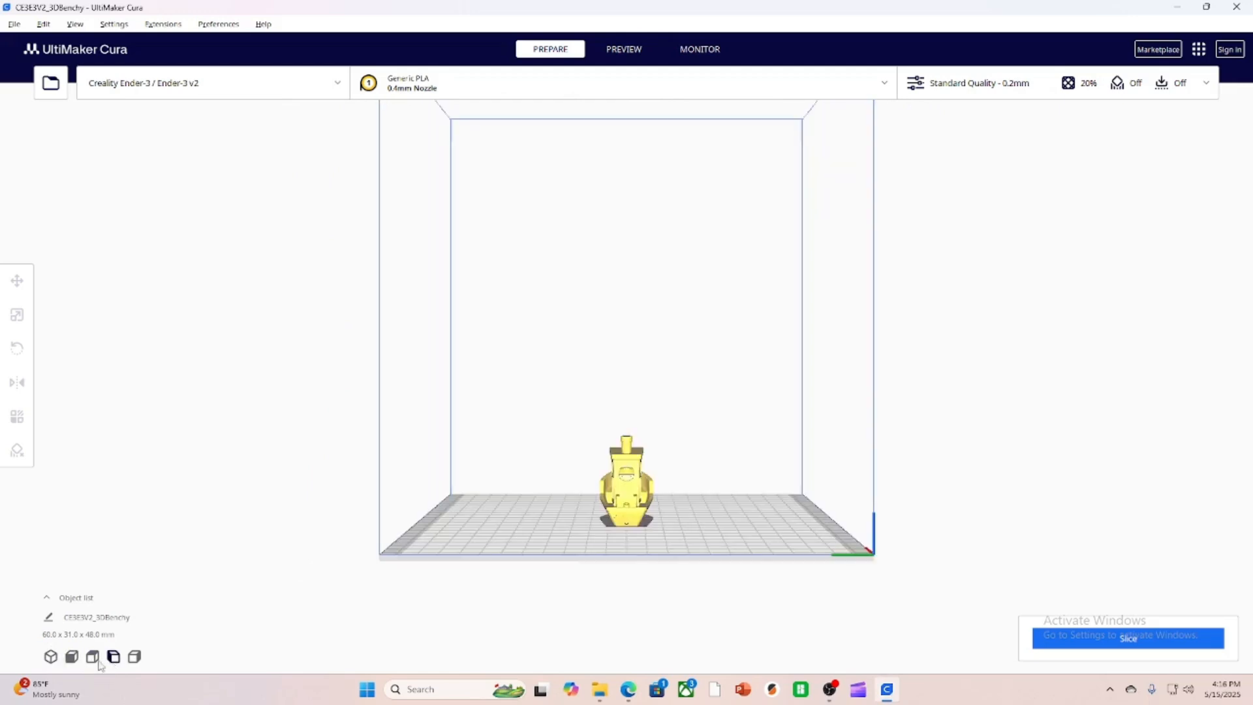
Open the project name for editing and expand the object list of loaded files.
{"action": "left_click", "coordinate": [49, 617]}
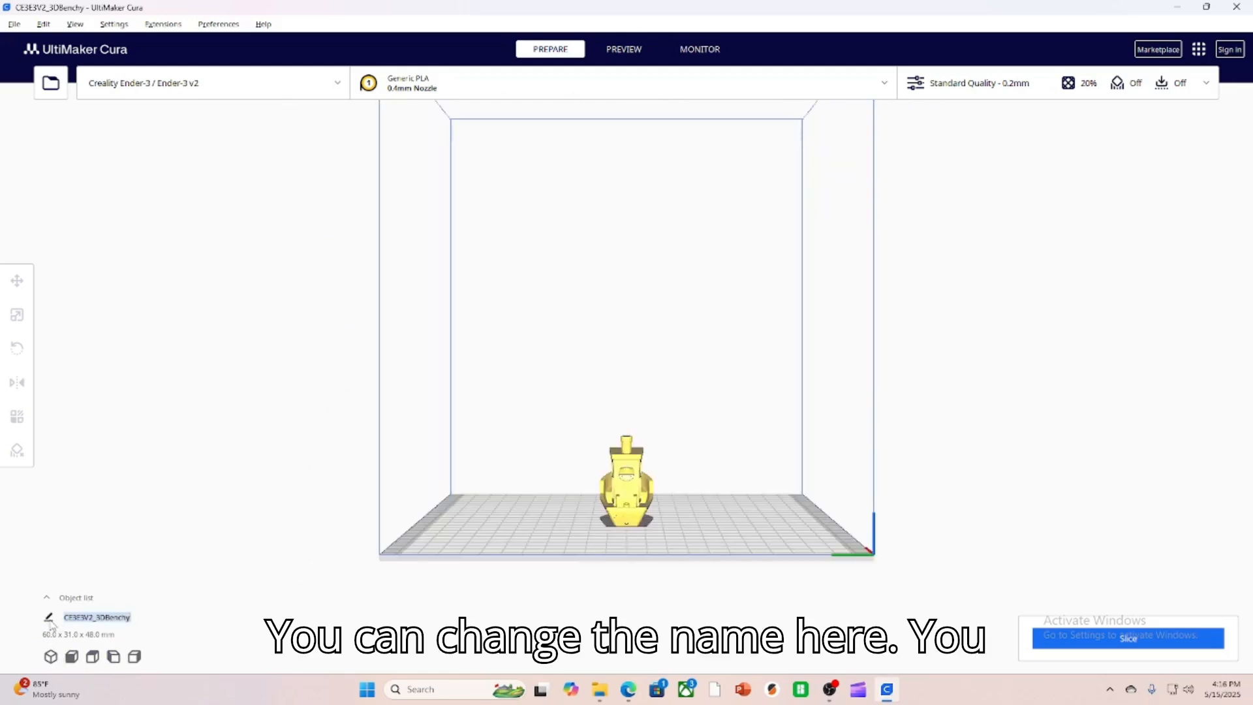
{"action": "left_click", "coordinate": [47, 598]}
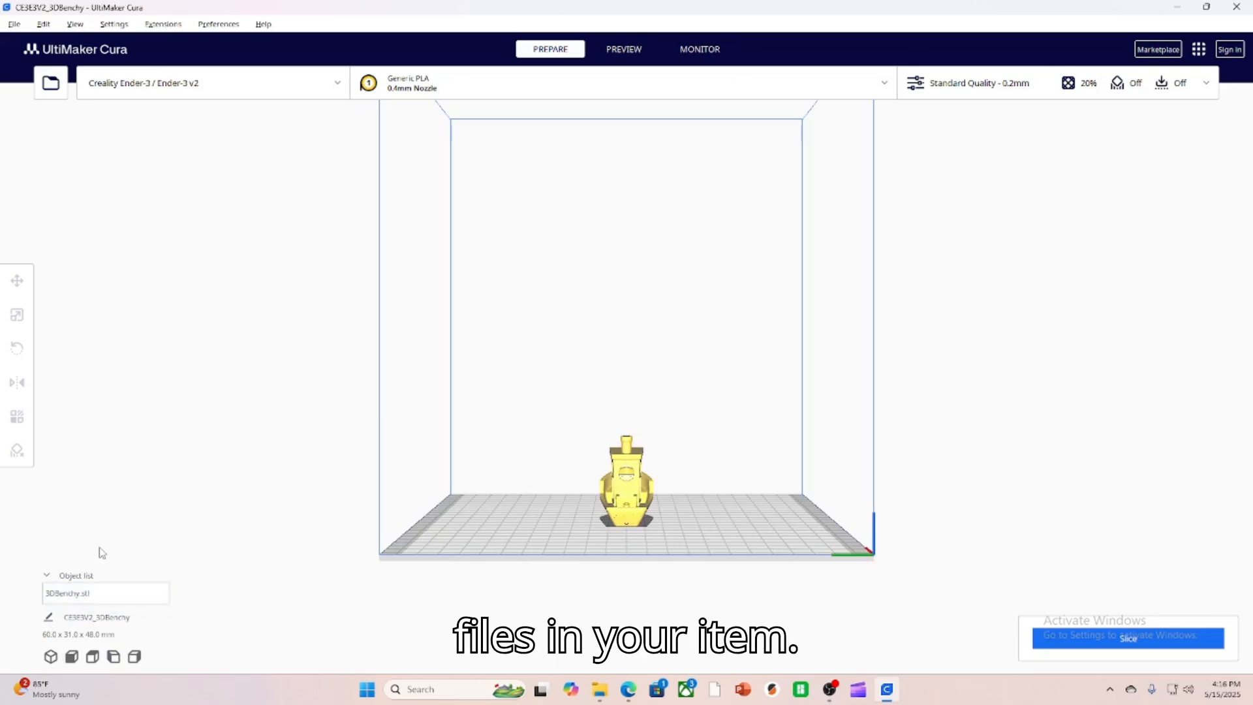
Inspect the boat and the build plate from several angles and zoom levels.
{"action": "left_click", "coordinate": [633, 483]}
{"action": "left_click", "coordinate": [785, 548]}
{"action": "right_click_drag", "start_coordinate": [784, 539], "coordinate": [729, 565]}
{"action": "right_click_drag", "start_coordinate": [793, 531], "coordinate": [539, 479]}
{"action": "right_click_drag", "start_coordinate": [722, 462], "coordinate": [653, 505]}
{"action": "scroll", "coordinate": [653, 504], "scroll_direction": "down", "scroll_amount": 5}
{"action": "scroll", "coordinate": [670, 482], "scroll_direction": "up", "scroll_amount": 3}
{"action": "scroll", "coordinate": [721, 540], "scroll_direction": "down", "scroll_amount": 1}
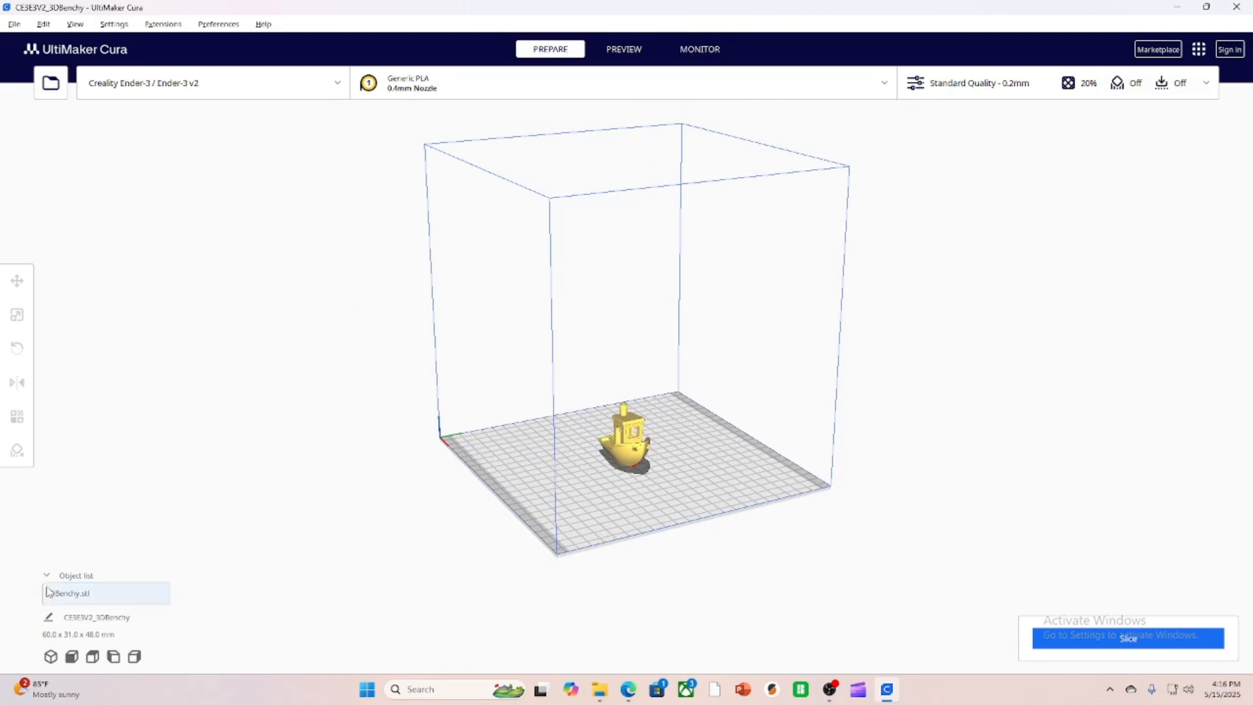
Move the boat along the X axis to about -40 mm and set its X position back to 0 mm.
{"action": "left_click", "coordinate": [643, 447]}
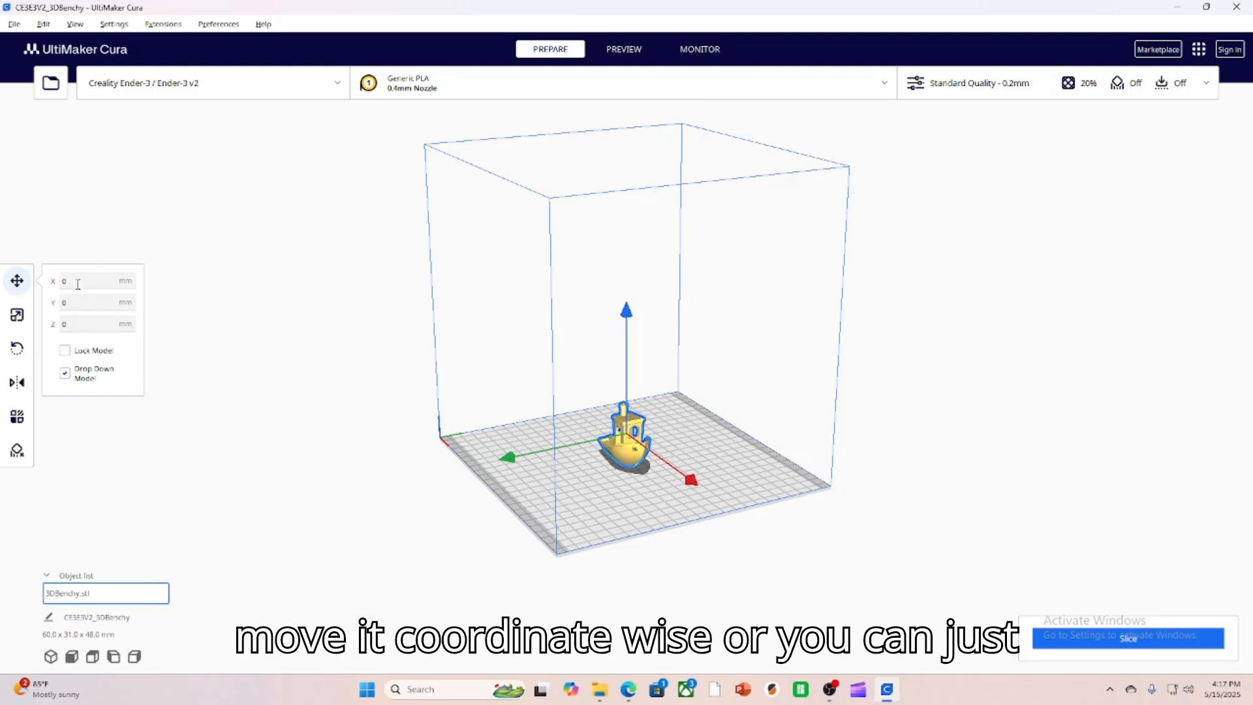
{"action": "left_click_drag", "start_coordinate": [687, 480], "coordinate": [658, 468]}
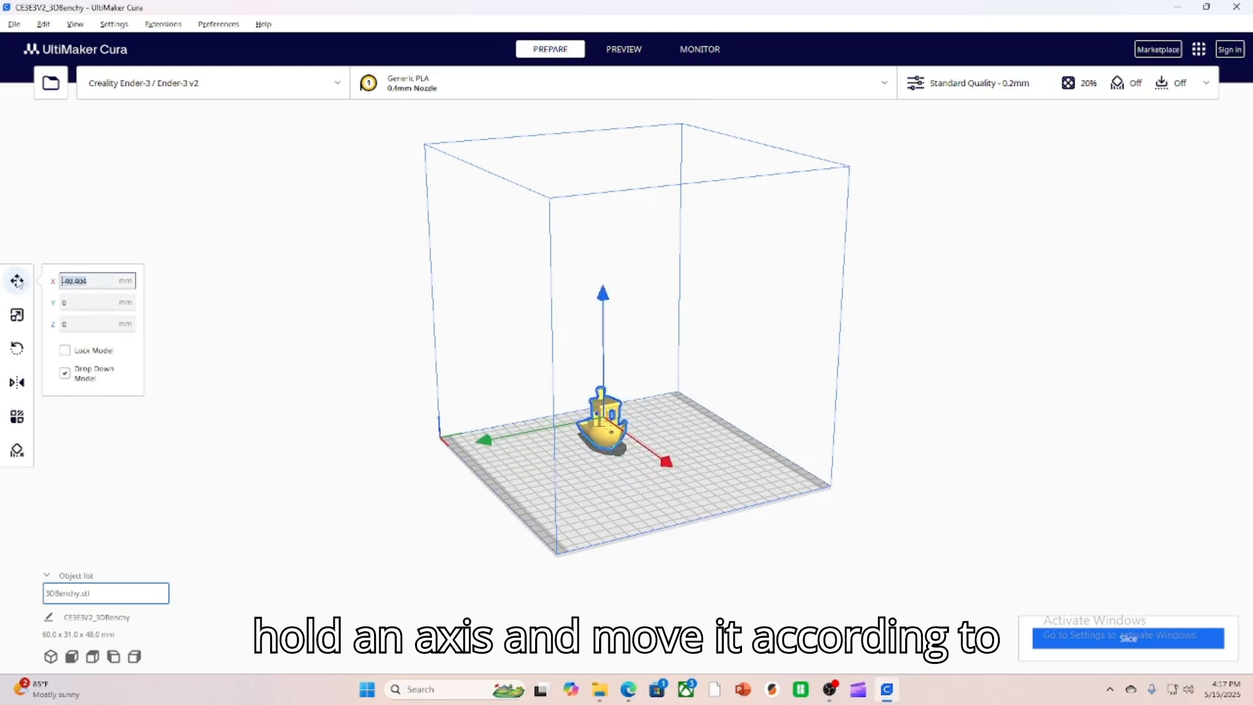
{"action": "type", "text": "0"}
{"action": "key", "text": "Return"}
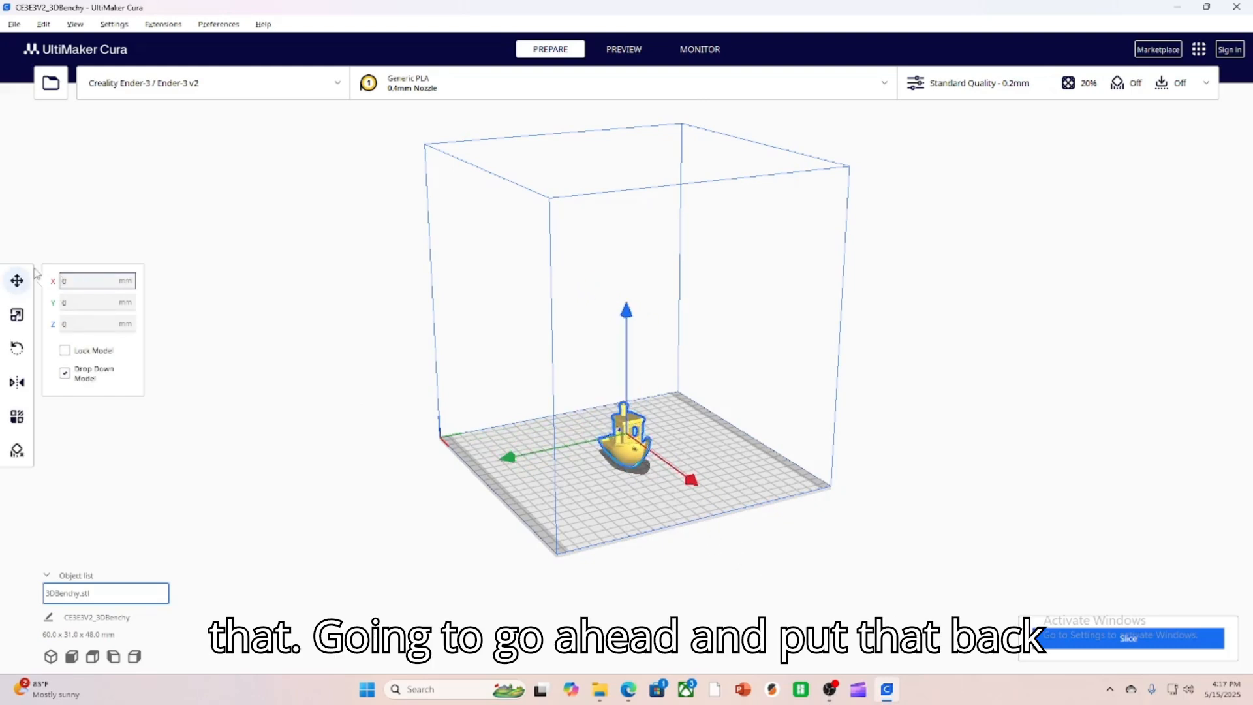
Scale the boat model uniformly to 200%.
{"action": "left_click", "coordinate": [30, 323]}
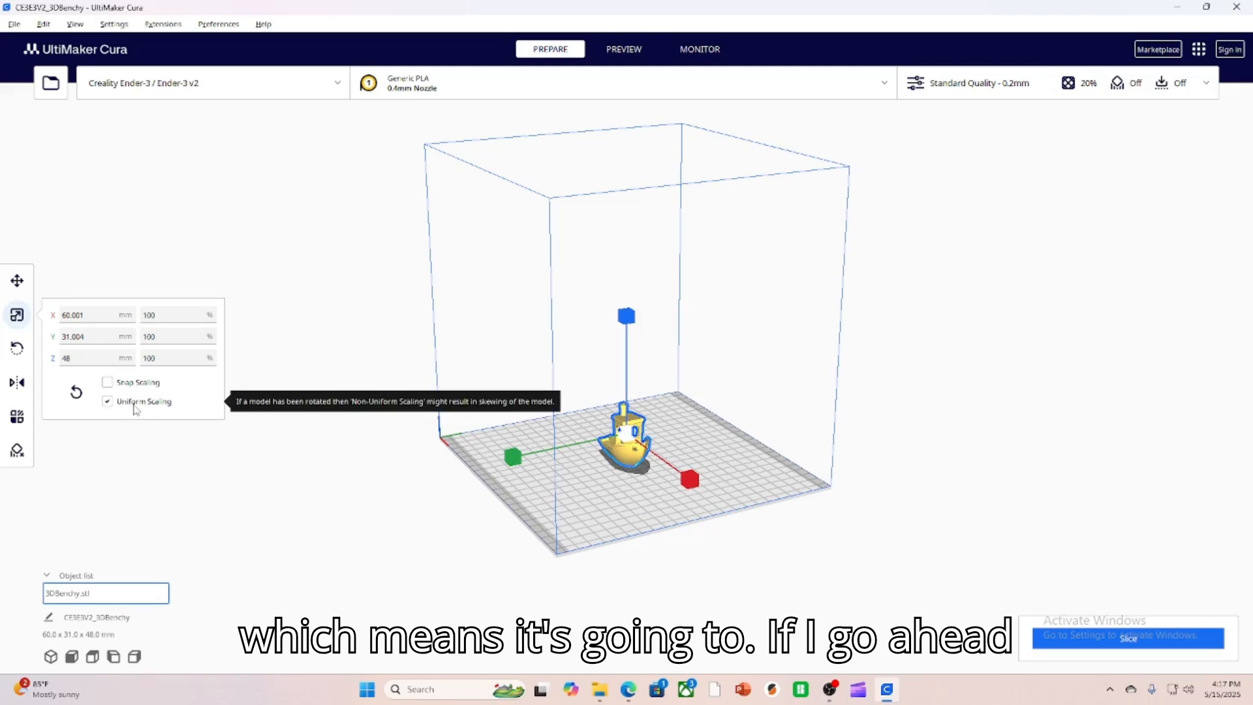
{"action": "left_click", "coordinate": [154, 315]}
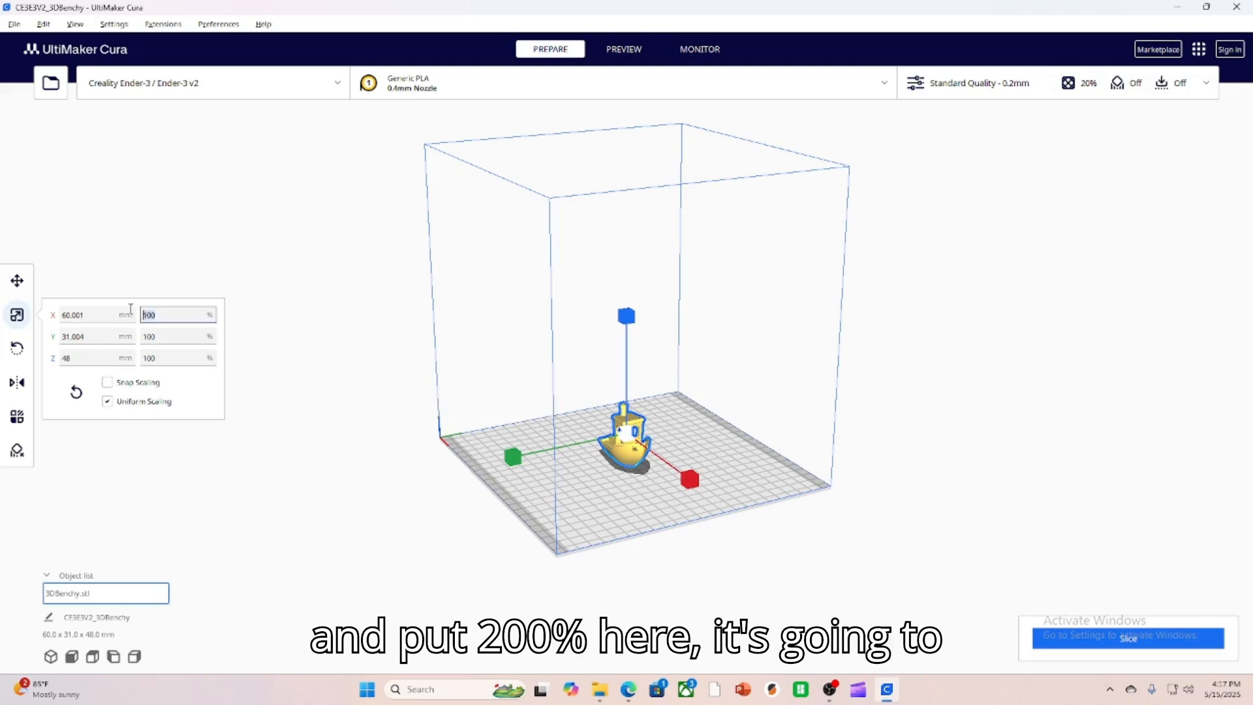
{"action": "type", "text": "200"}
{"action": "key", "text": "Return"}
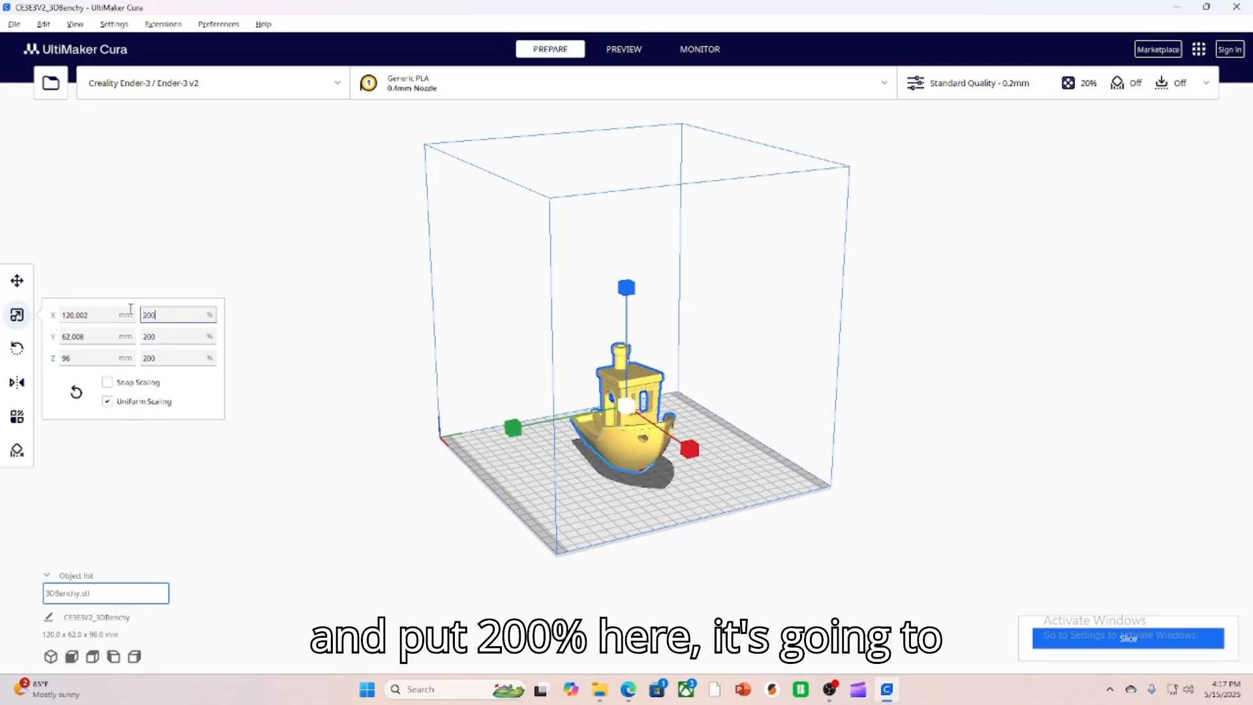
Set the boat's uniform scale back to 100% and deselect the model.
{"action": "double_click", "coordinate": [144, 314]}
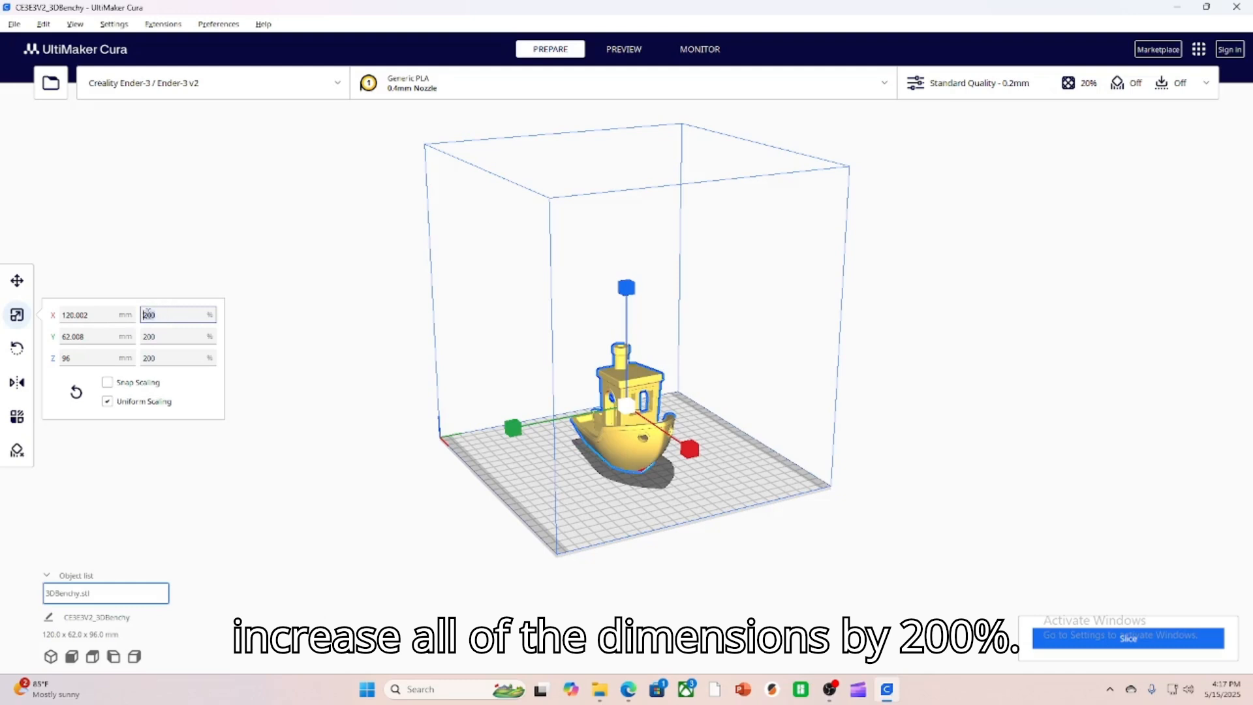
{"action": "type", "text": "100"}
{"action": "key", "text": "Return"}
{"action": "left_click", "coordinate": [151, 280]}
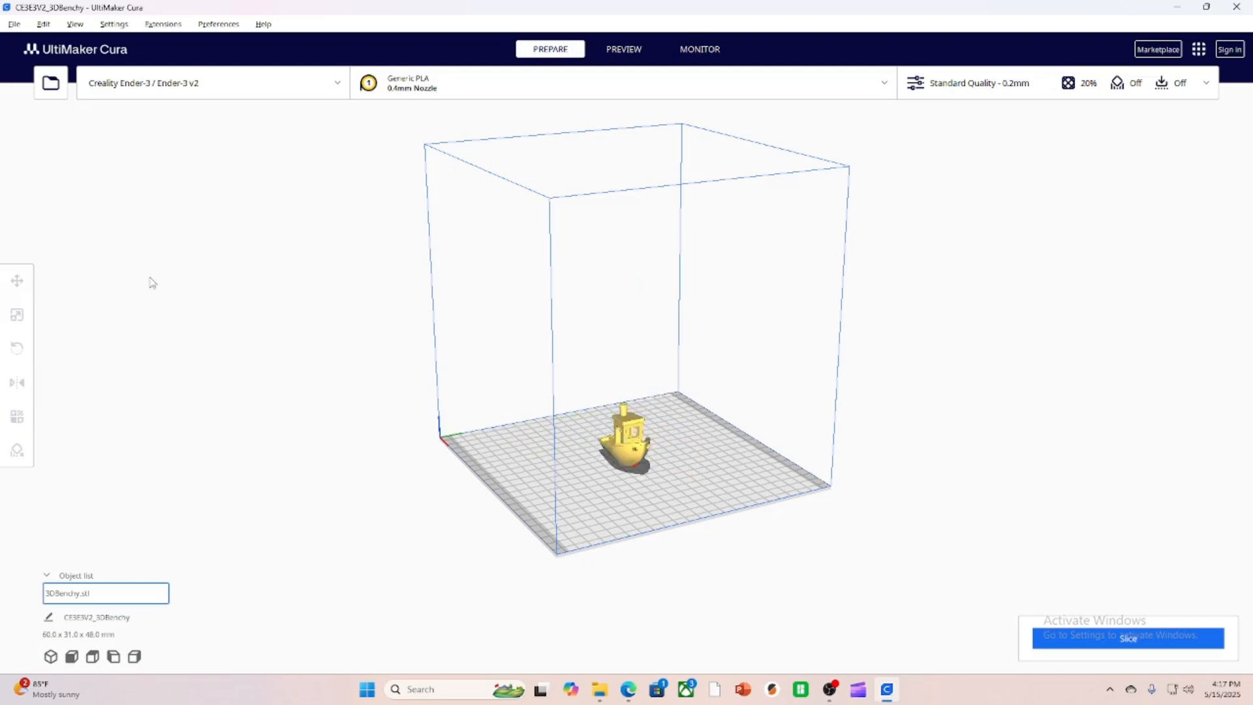
Select the boat, examine the Rotate, Mirror, Per Model Settings and Support Blocker tools, and deselect it.
{"action": "left_click", "coordinate": [632, 421]}
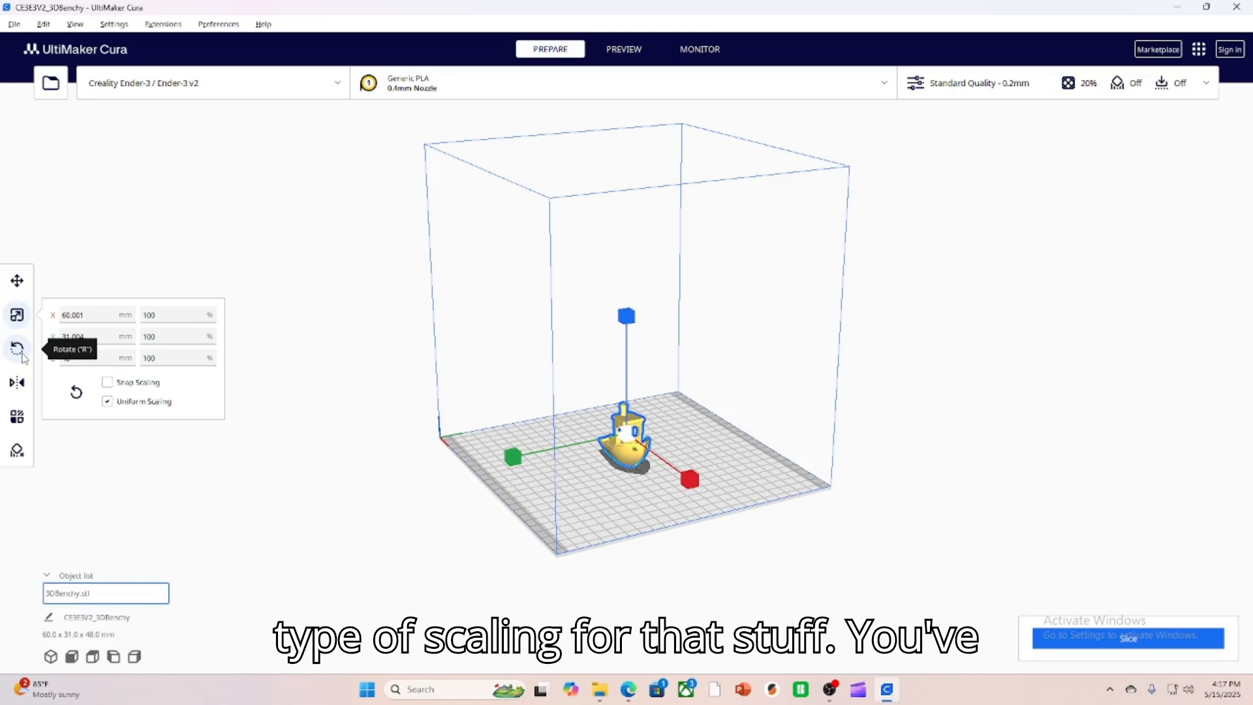
{"action": "left_click", "coordinate": [18, 349]}
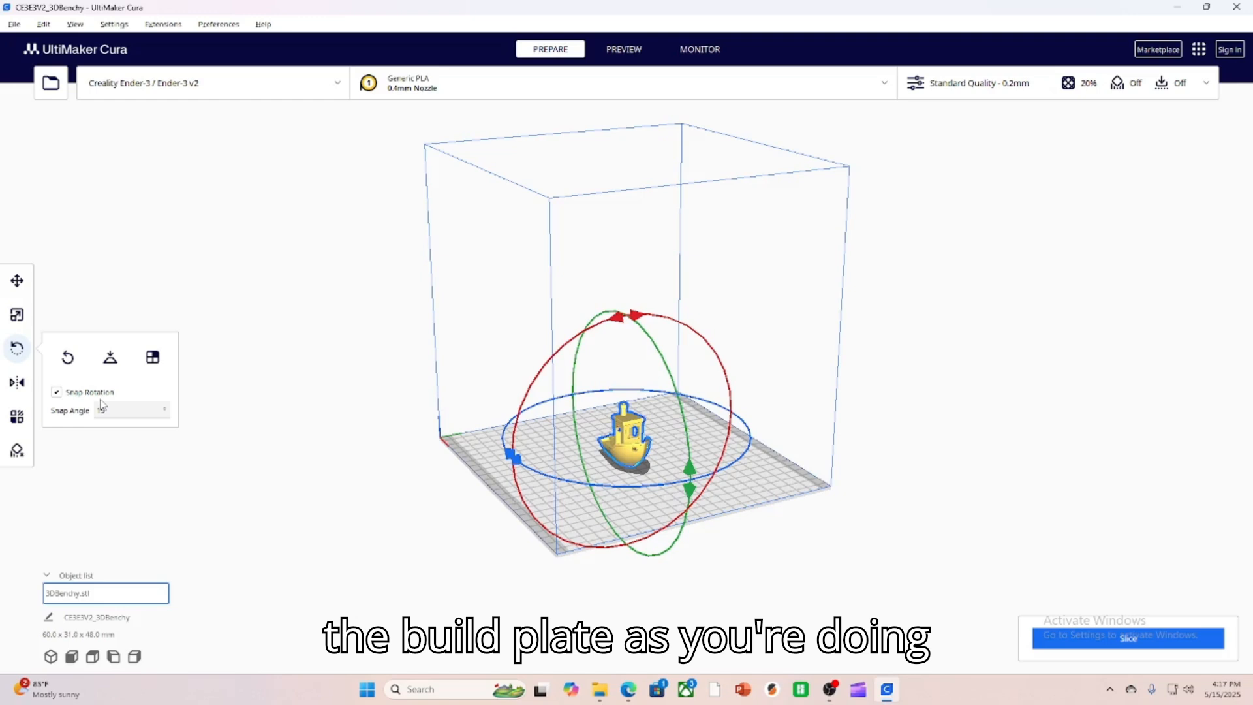
{"action": "mouse_move", "coordinate": [811, 527]}
{"action": "right_mouse_down"}
{"action": "mouse_move", "coordinate": [810, 413]}
{"action": "mouse_move", "coordinate": [811, 493]}
{"action": "mouse_move", "coordinate": [796, 523]}
{"action": "right_mouse_up"}
{"action": "left_click", "coordinate": [17, 384]}
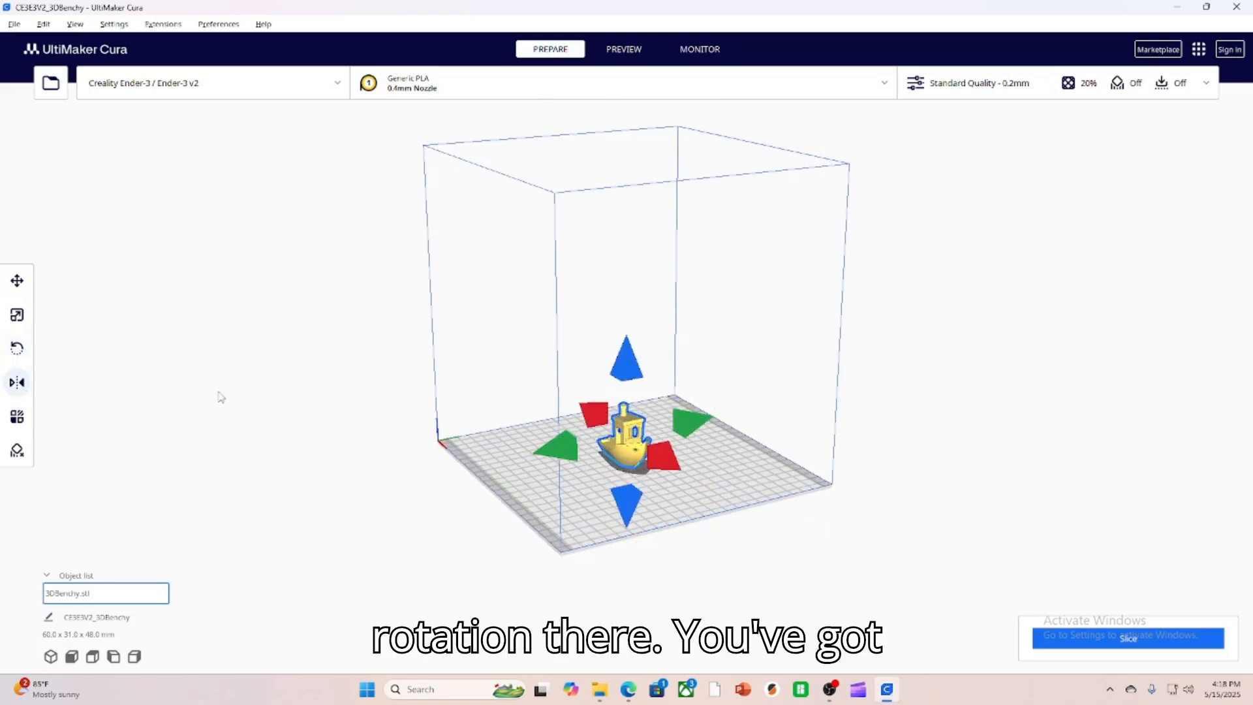
{"action": "left_click", "coordinate": [17, 416]}
{"action": "left_click", "coordinate": [17, 381]}
{"action": "left_click", "coordinate": [19, 416]}
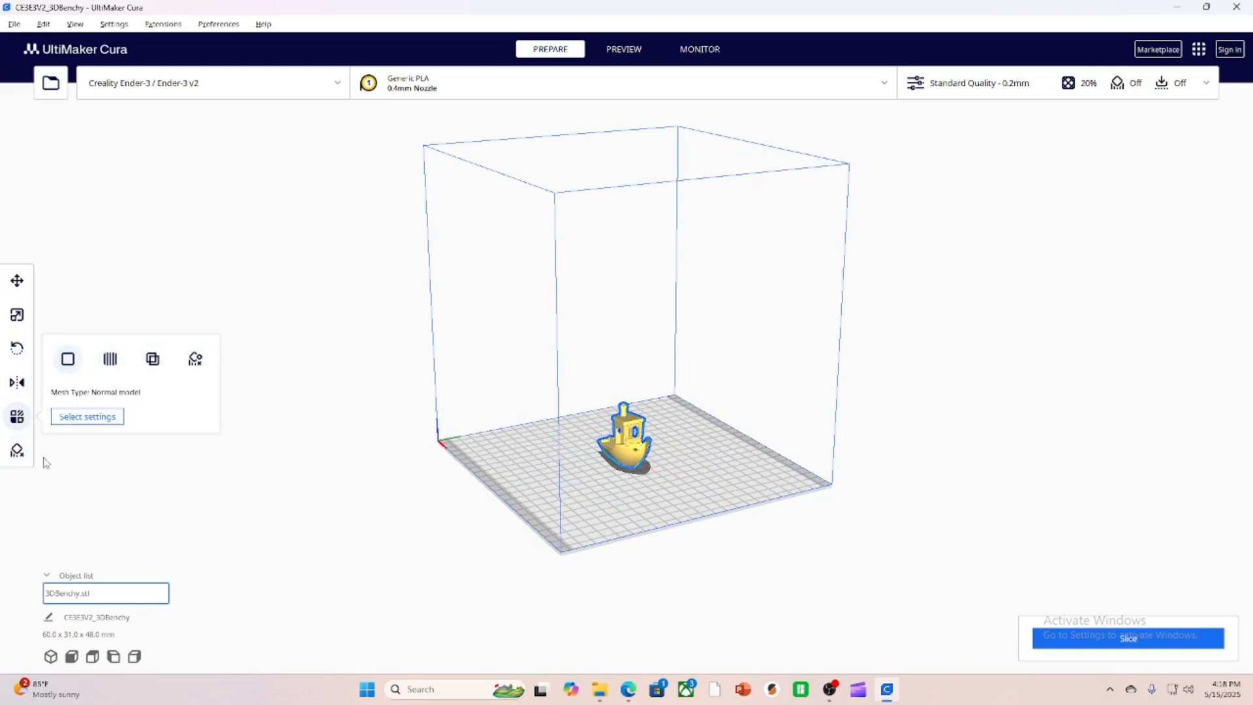
{"action": "left_click", "coordinate": [19, 457]}
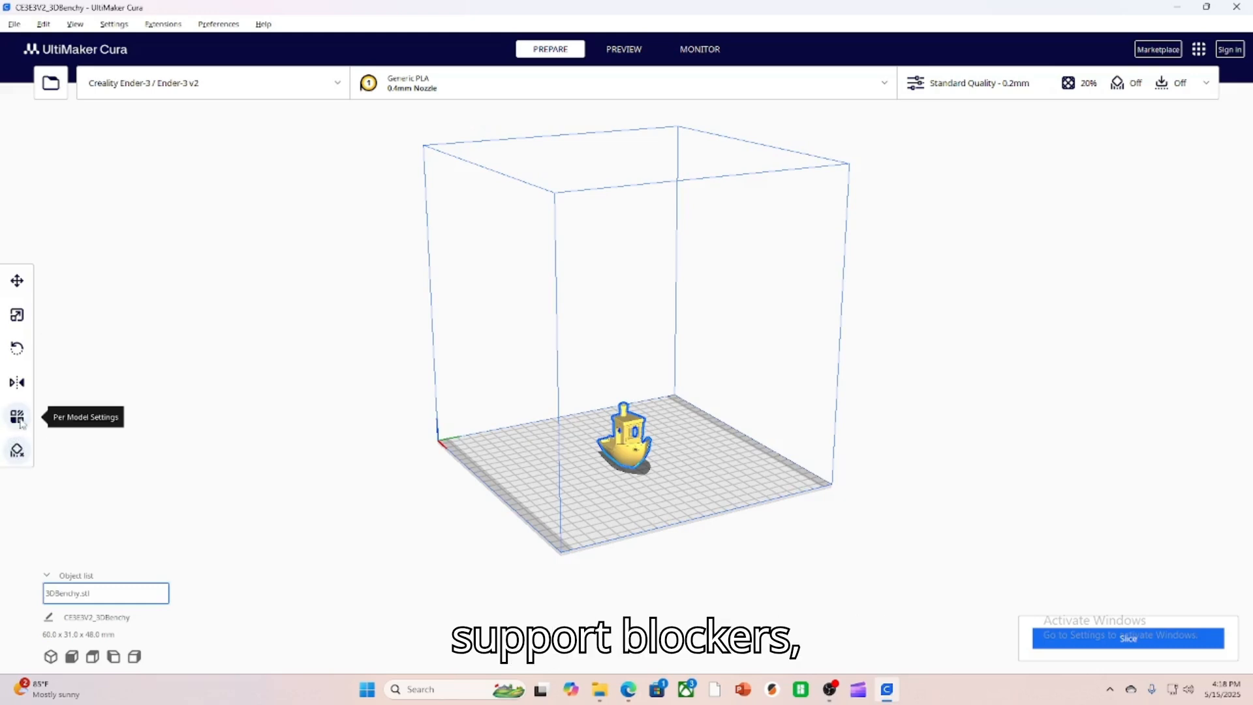
{"action": "left_click", "coordinate": [195, 338]}
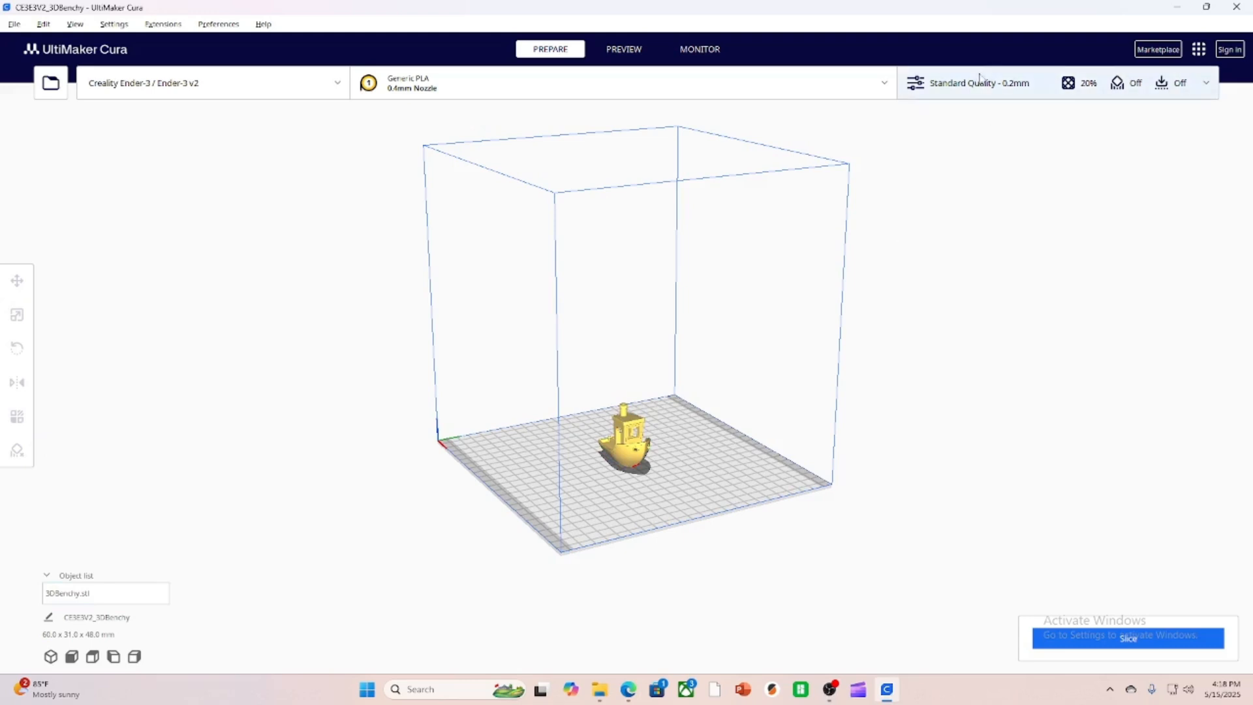
Open the print settings, look through the categories, and check the setting visibility levels, leaving Basic selected.
{"action": "left_click", "coordinate": [954, 87]}
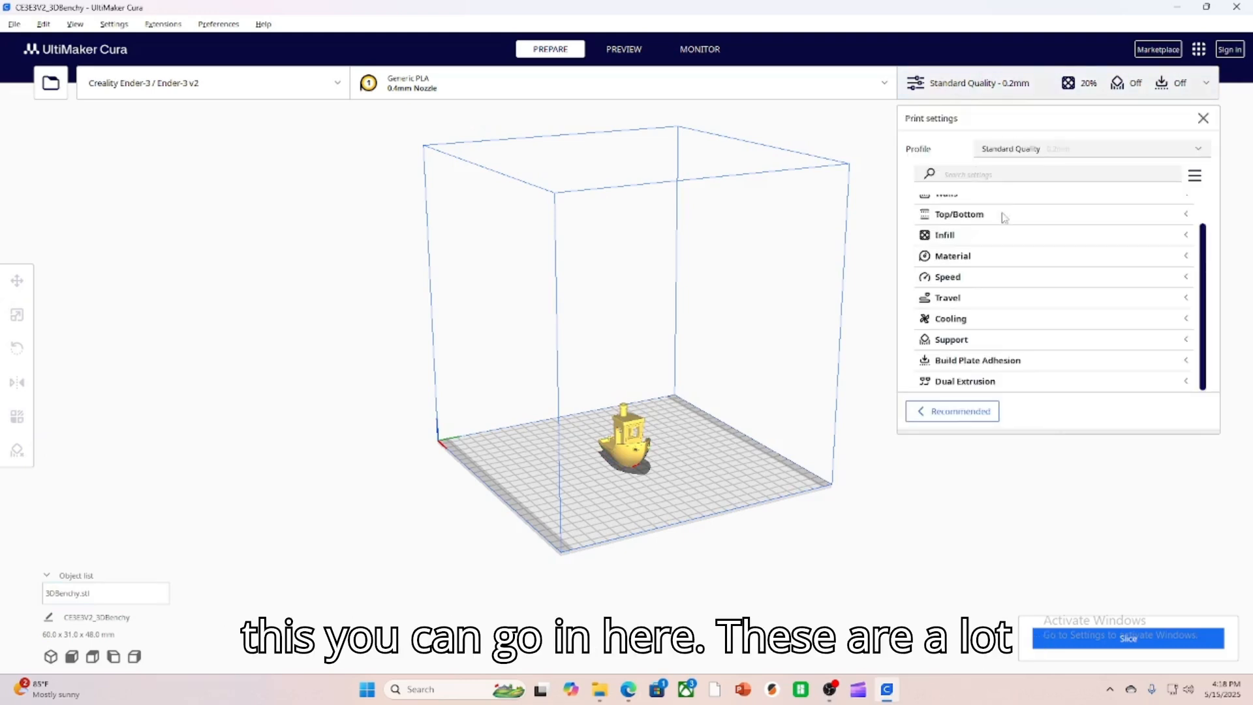
{"action": "scroll", "coordinate": [1026, 297], "scroll_direction": "up", "scroll_amount": 2}
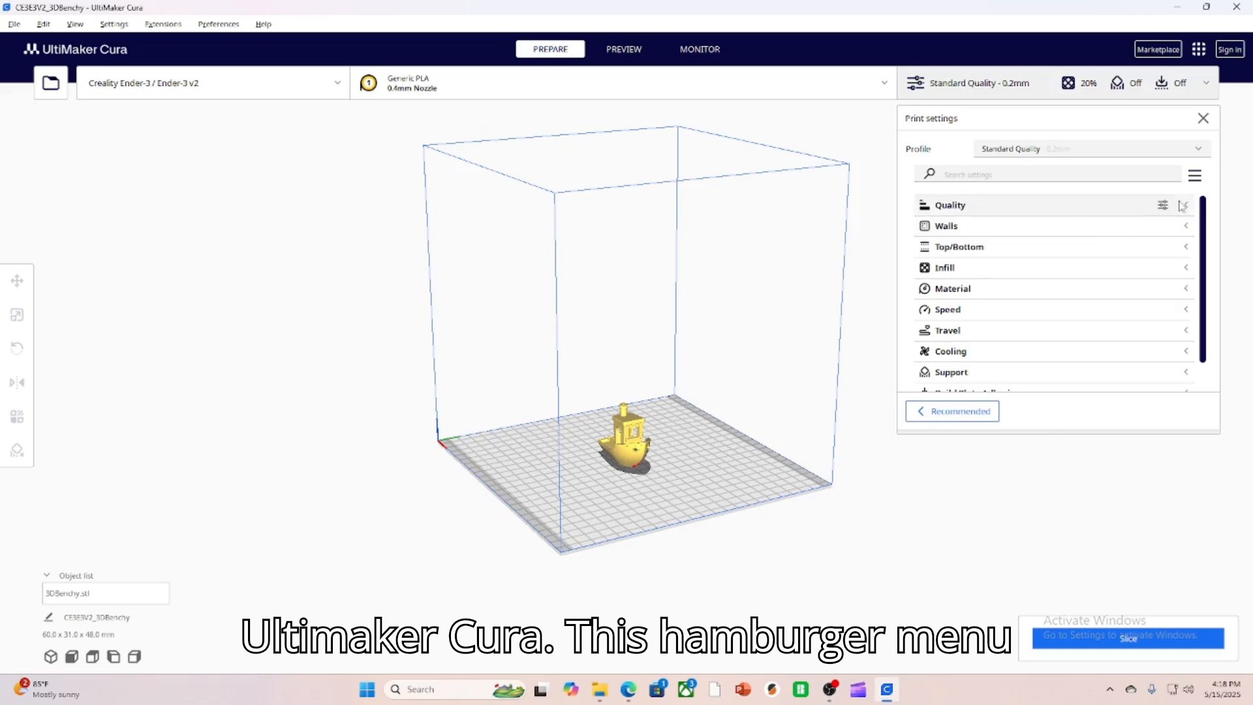
{"action": "left_click", "coordinate": [1194, 177]}
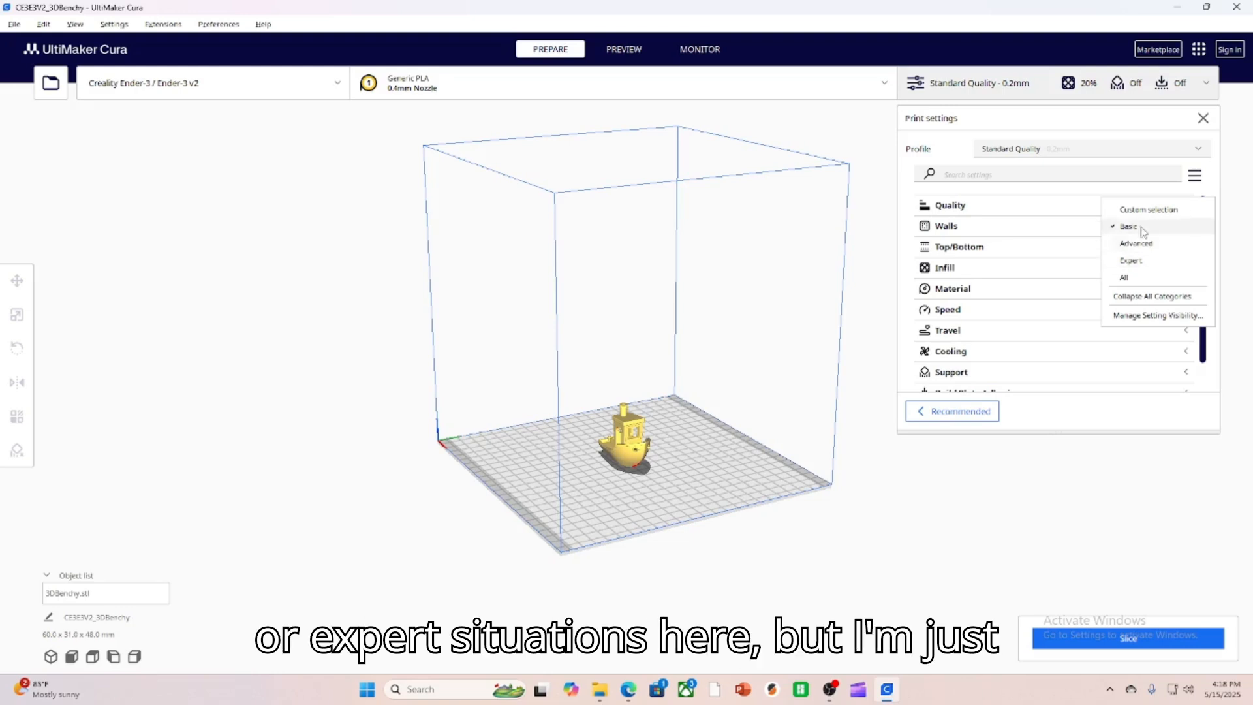
{"action": "left_click", "coordinate": [1160, 414]}
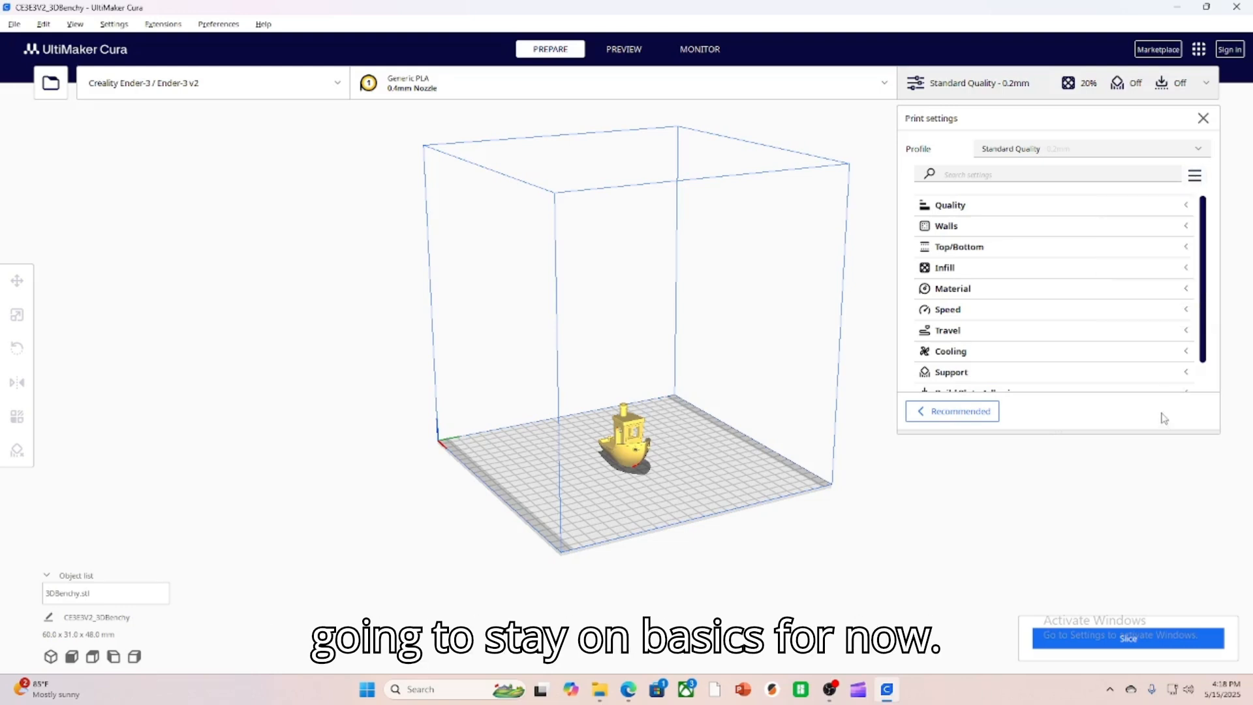
Check the layer height in the Quality category and look through the full list of print setting categories.
{"action": "left_click", "coordinate": [990, 215]}
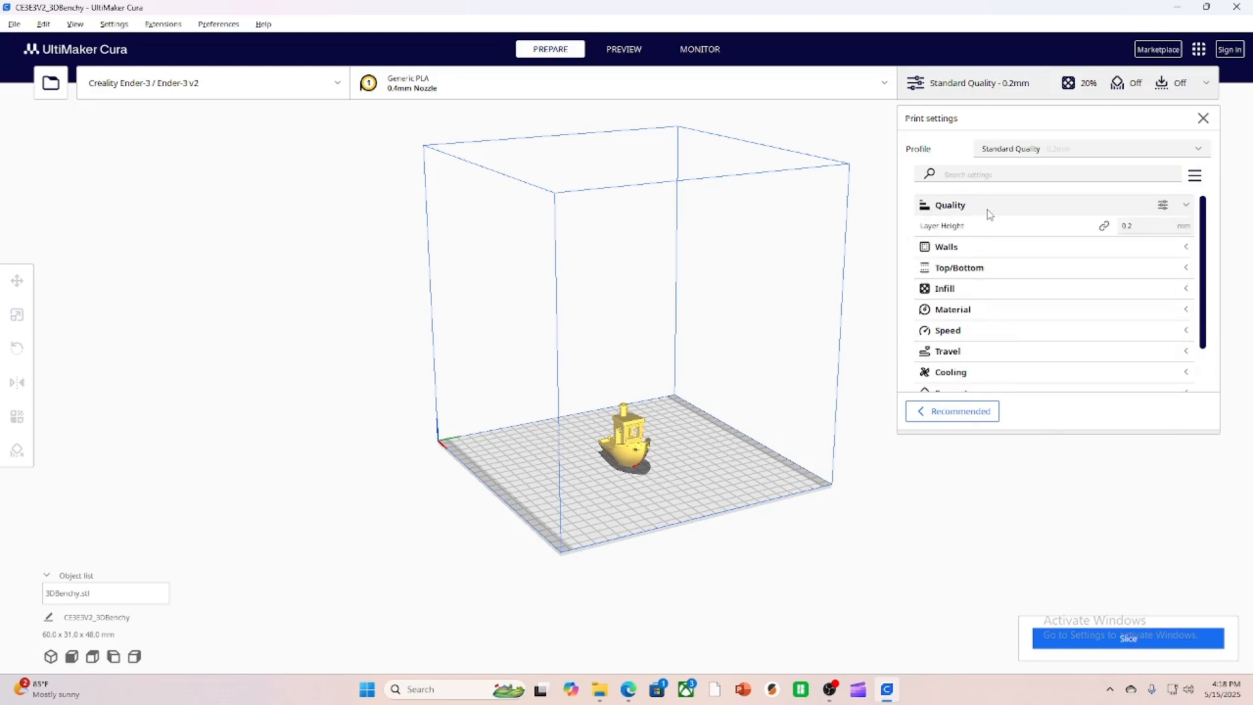
{"action": "left_click", "coordinate": [988, 209]}
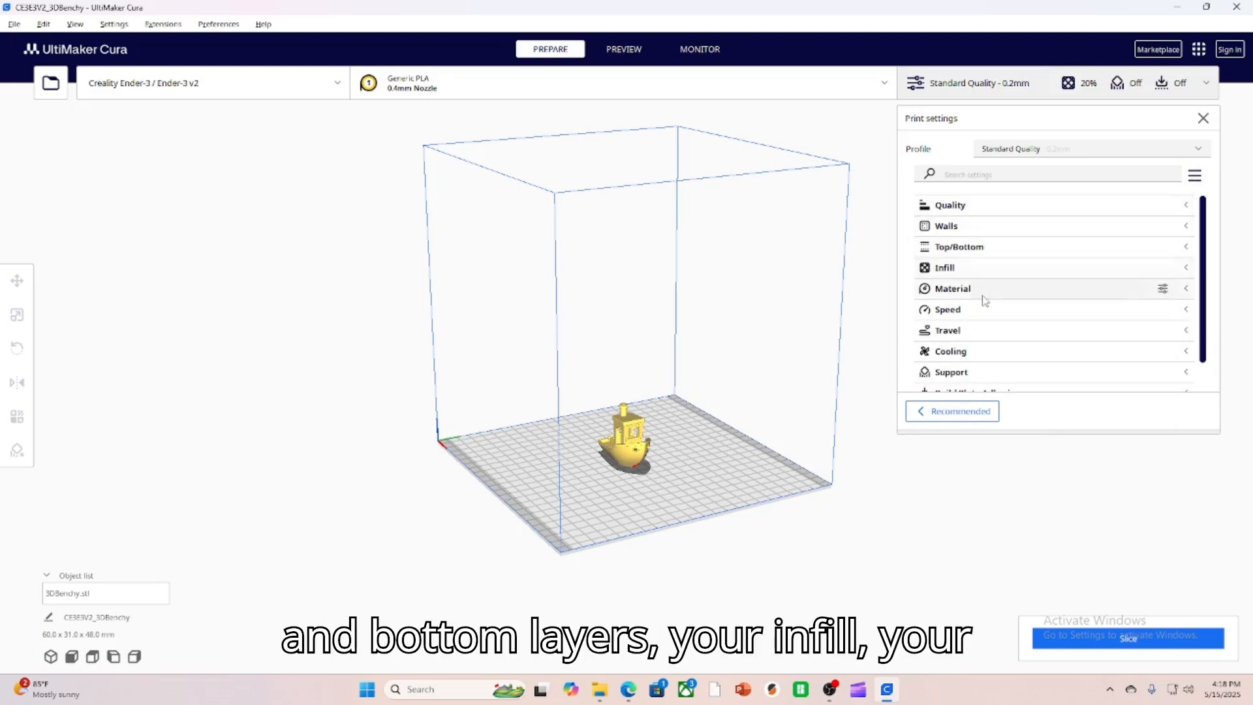
{"action": "scroll", "coordinate": [991, 301], "scroll_direction": "down", "scroll_amount": 2}
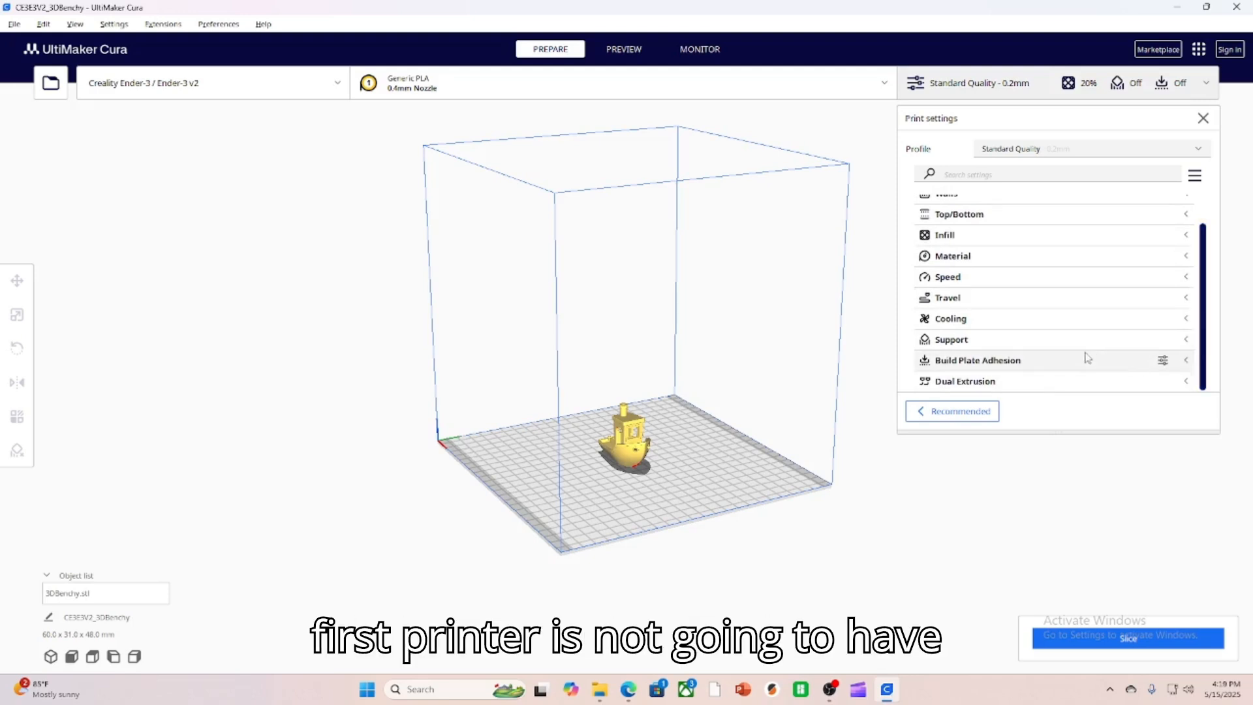
{"action": "left_click_drag", "start_coordinate": [1196, 348], "coordinate": [1189, 265]}
{"action": "left_click_drag", "start_coordinate": [1197, 321], "coordinate": [1193, 275]}
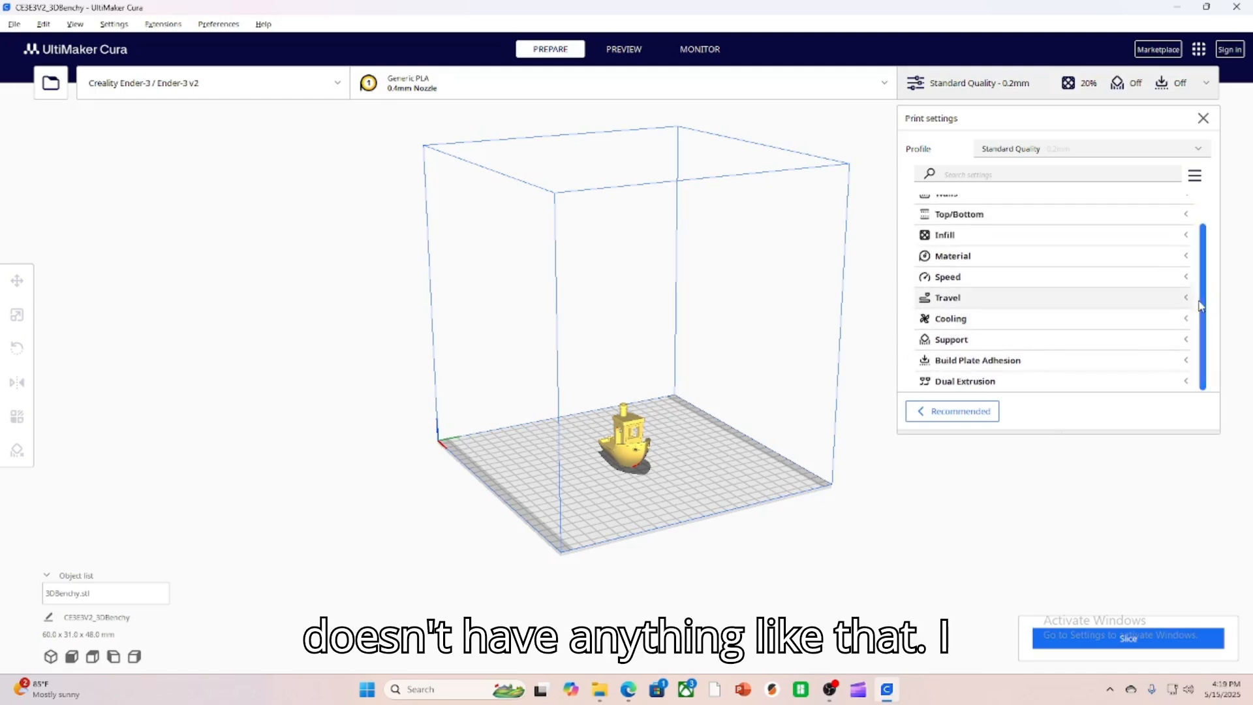
{"action": "scroll", "coordinate": [1103, 241], "scroll_direction": "up", "scroll_amount": 2}
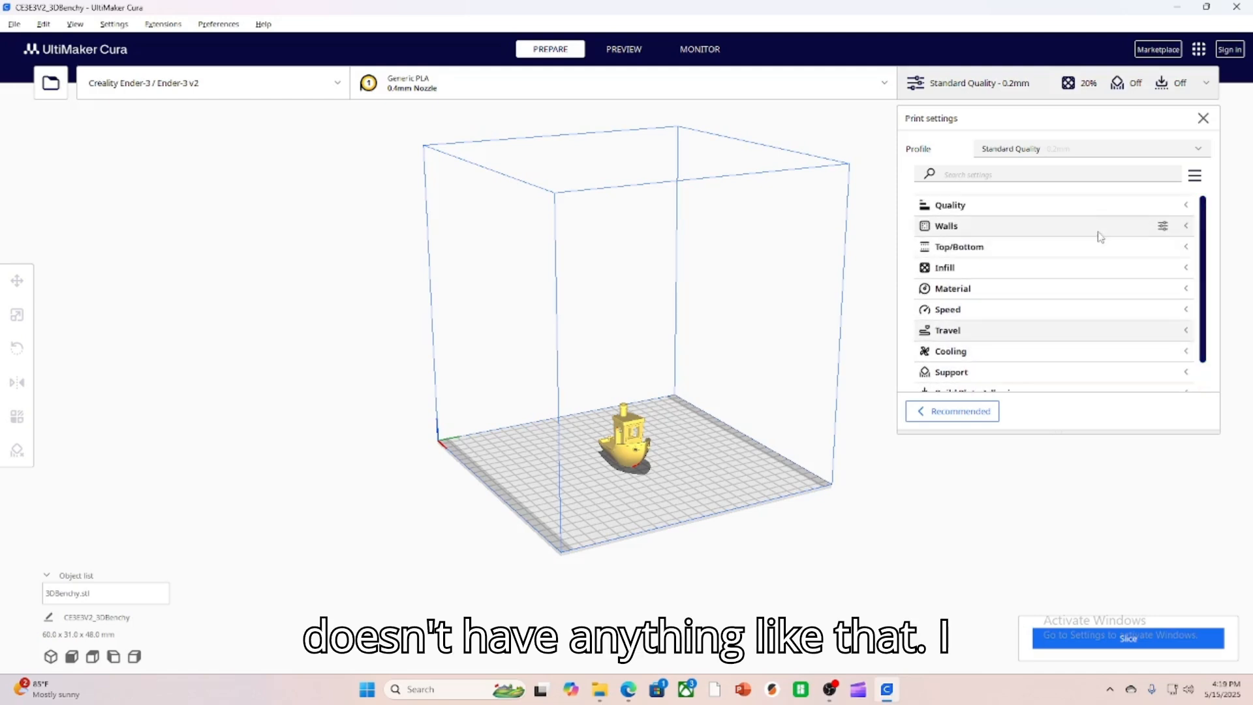
Examine the Quality layer height and the available quality profiles, leaving Standard Quality selected.
{"action": "left_click", "coordinate": [975, 208]}
{"action": "left_click", "coordinate": [1075, 149]}
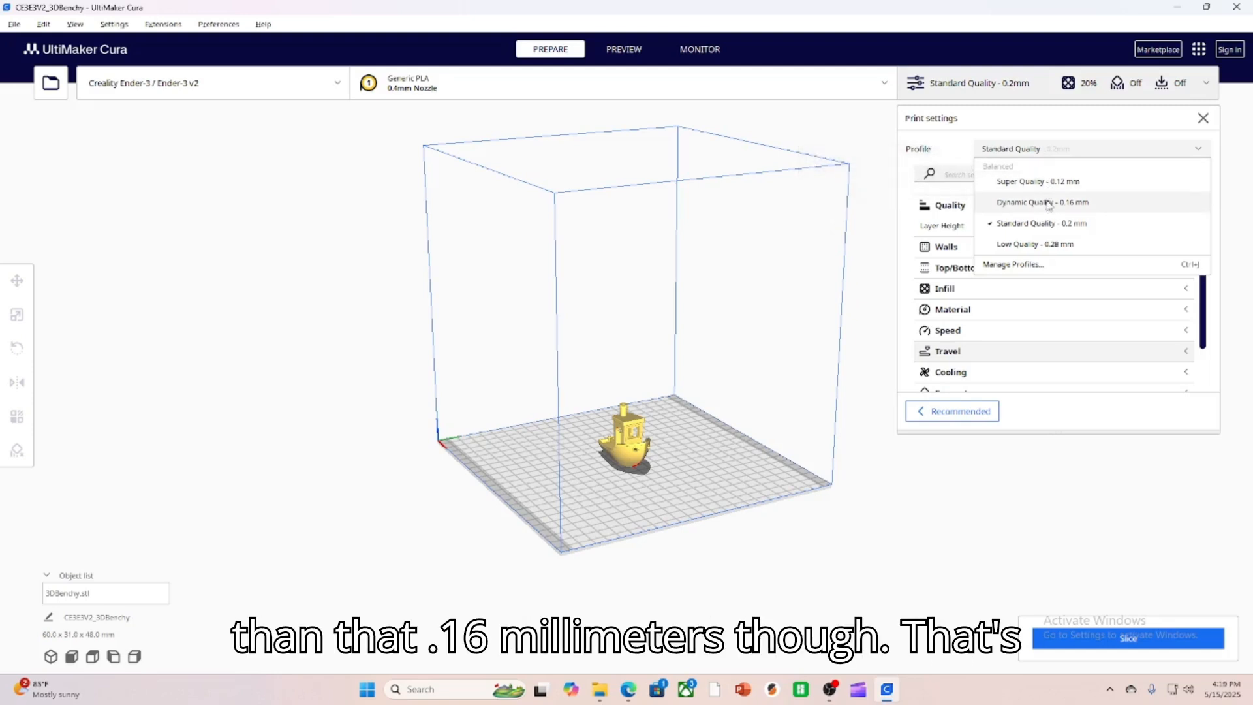
{"action": "left_click", "coordinate": [1053, 153]}
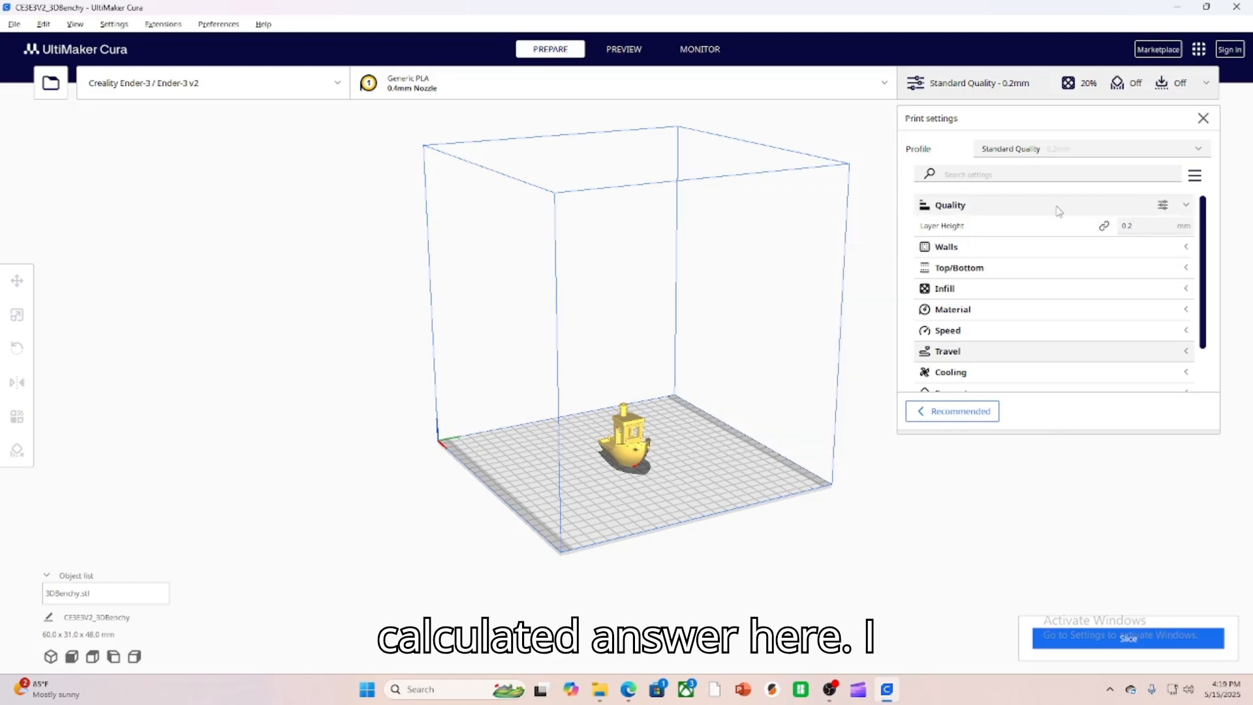
{"action": "left_click", "coordinate": [1000, 207]}
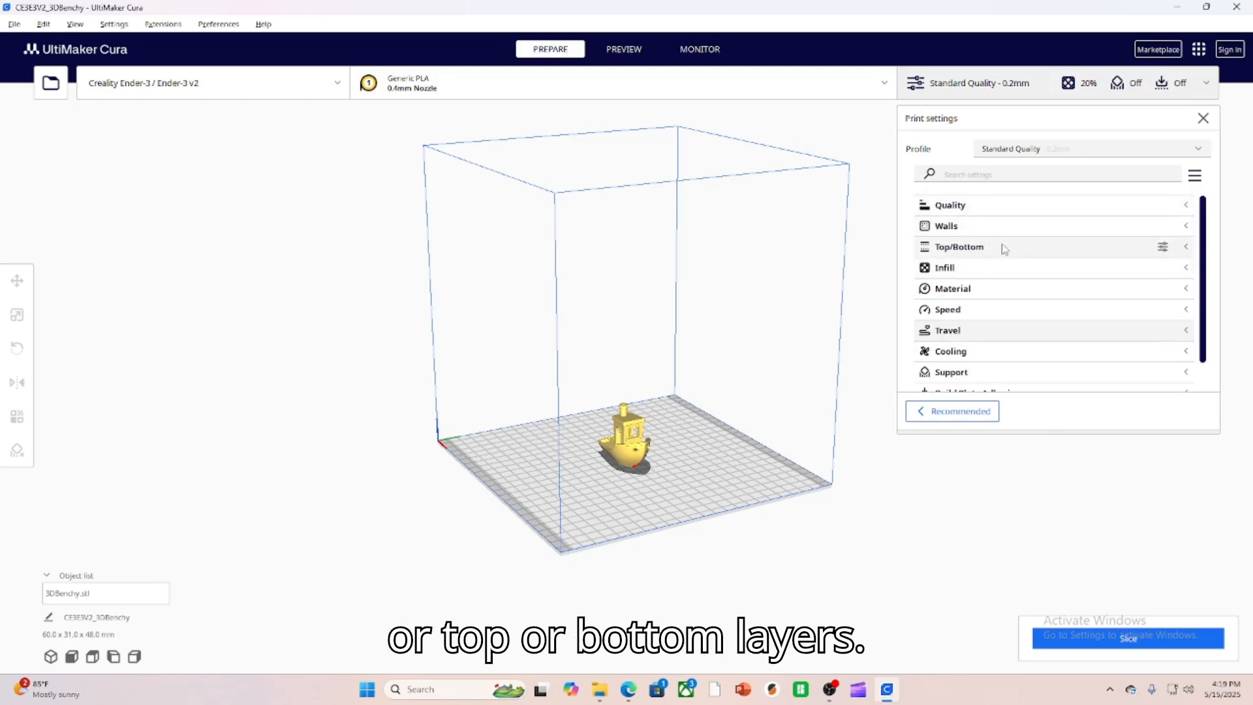
Examine the infill density and the list of infill patterns, leaving the pattern set to Cubic.
{"action": "left_click", "coordinate": [991, 269]}
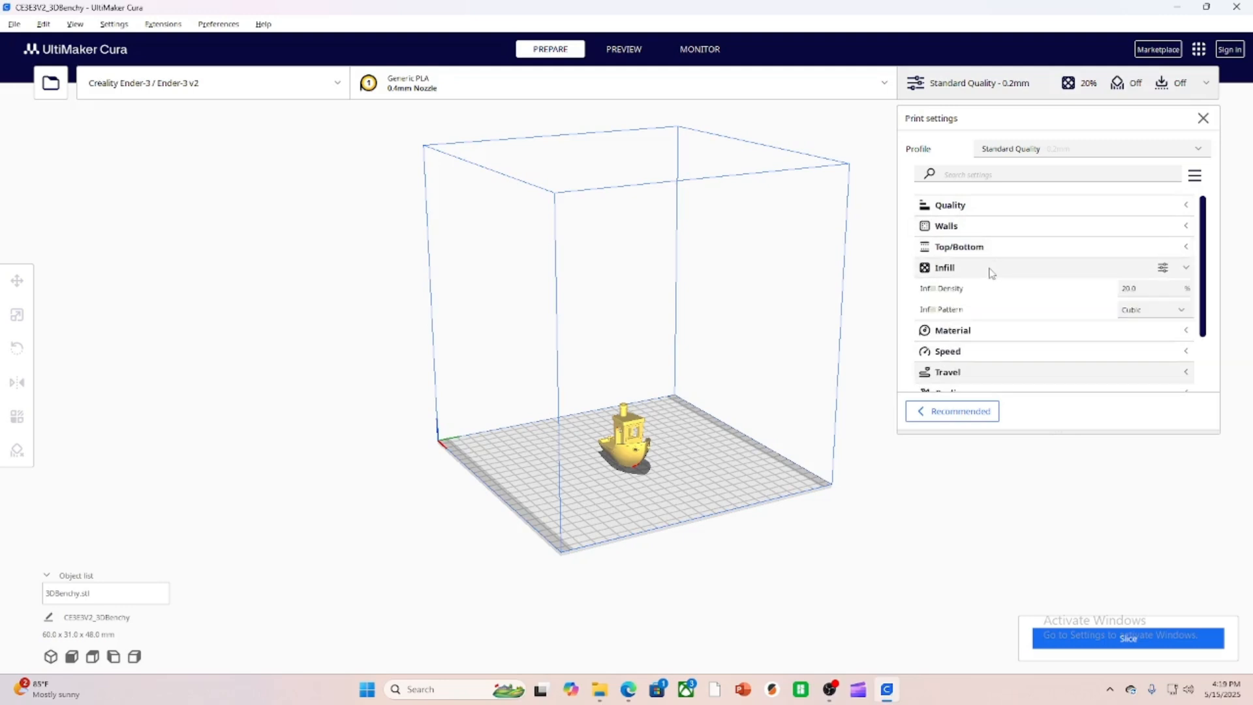
{"action": "left_click", "coordinate": [1135, 310]}
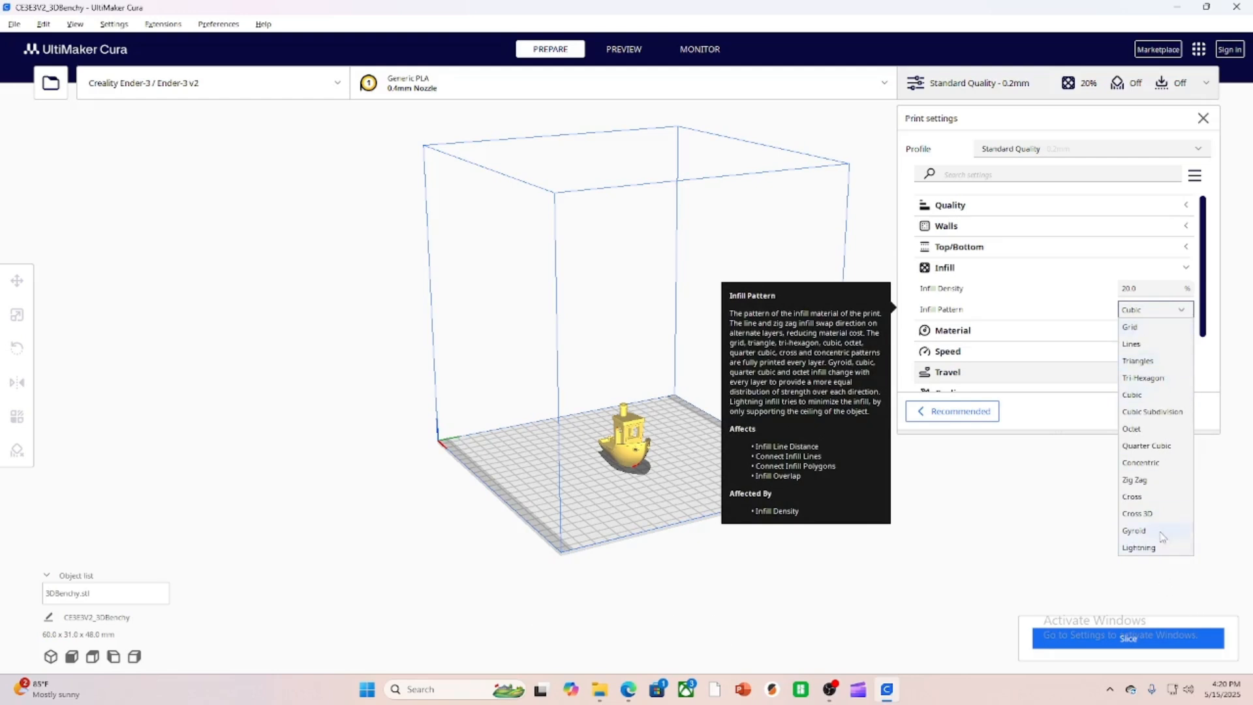
{"action": "left_click", "coordinate": [1148, 316]}
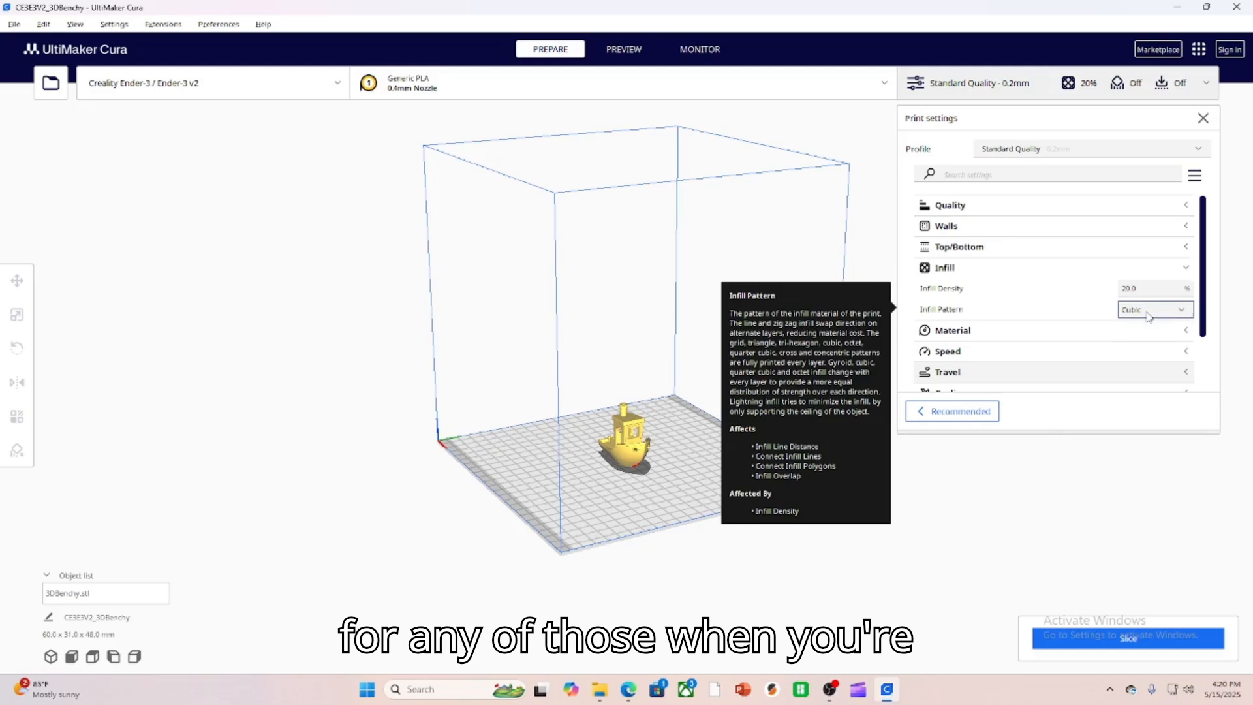
{"action": "left_click", "coordinate": [1070, 277]}
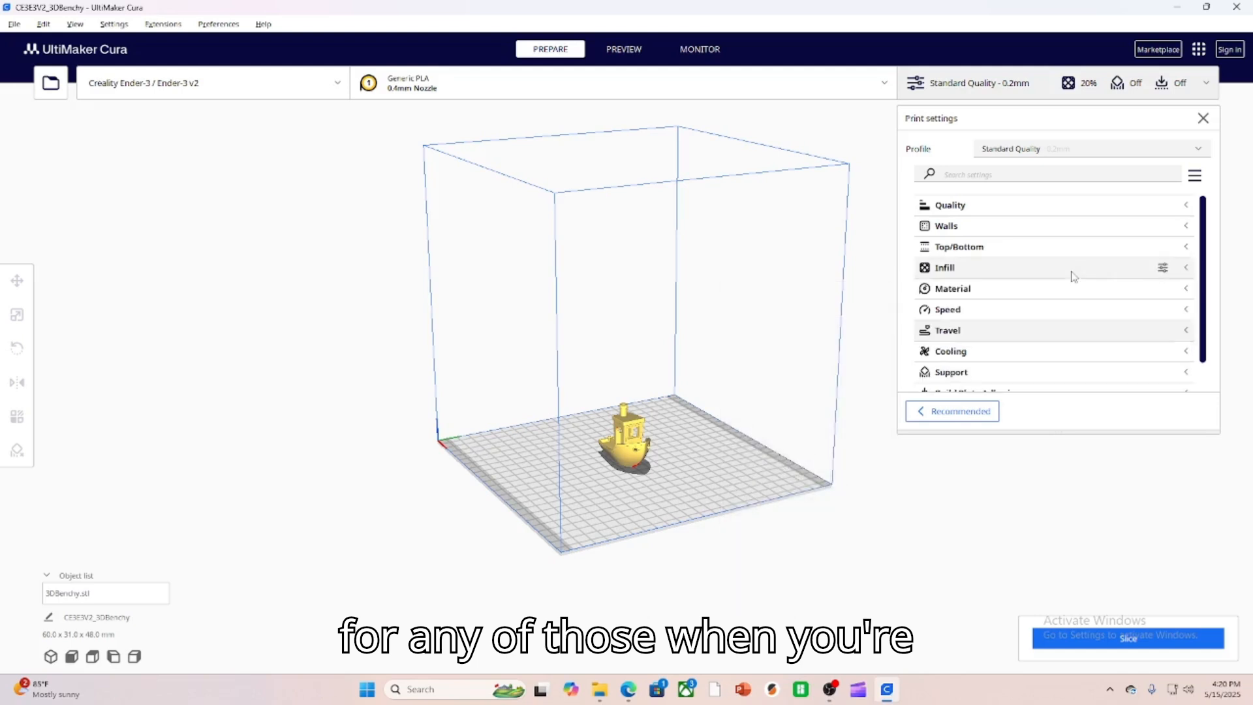
{"action": "left_click", "coordinate": [1009, 269]}
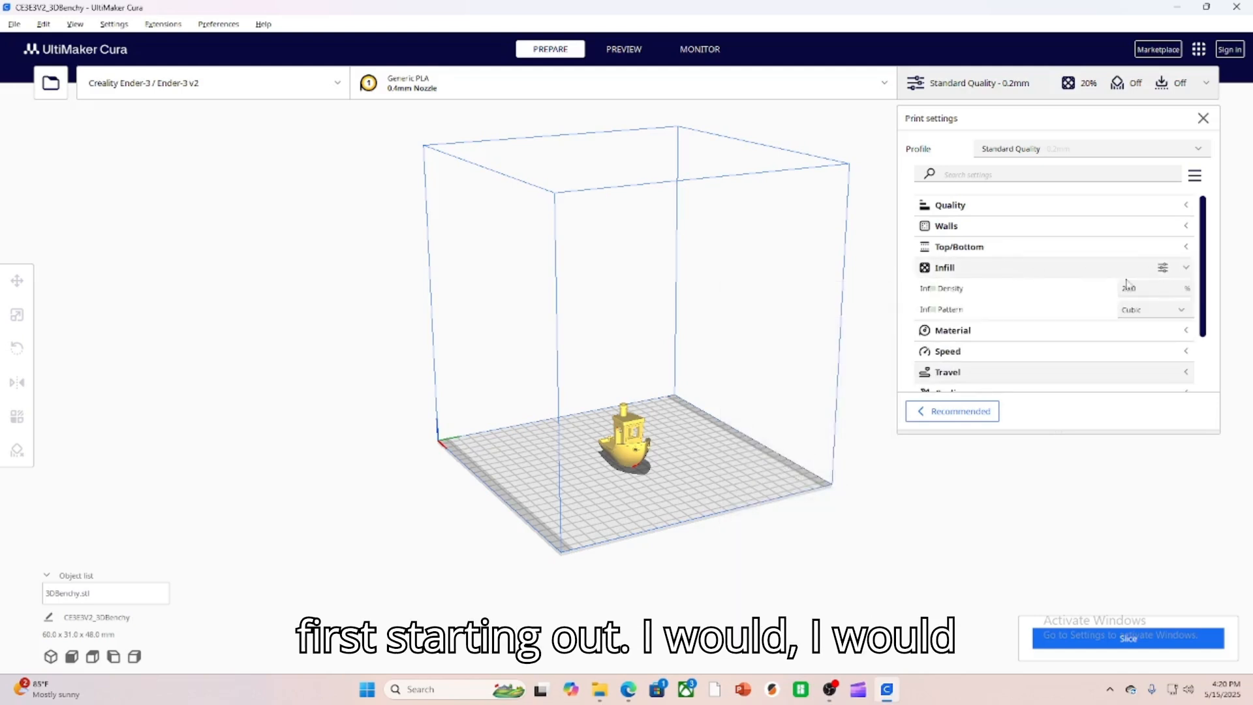
{"action": "left_click", "coordinate": [1142, 312]}
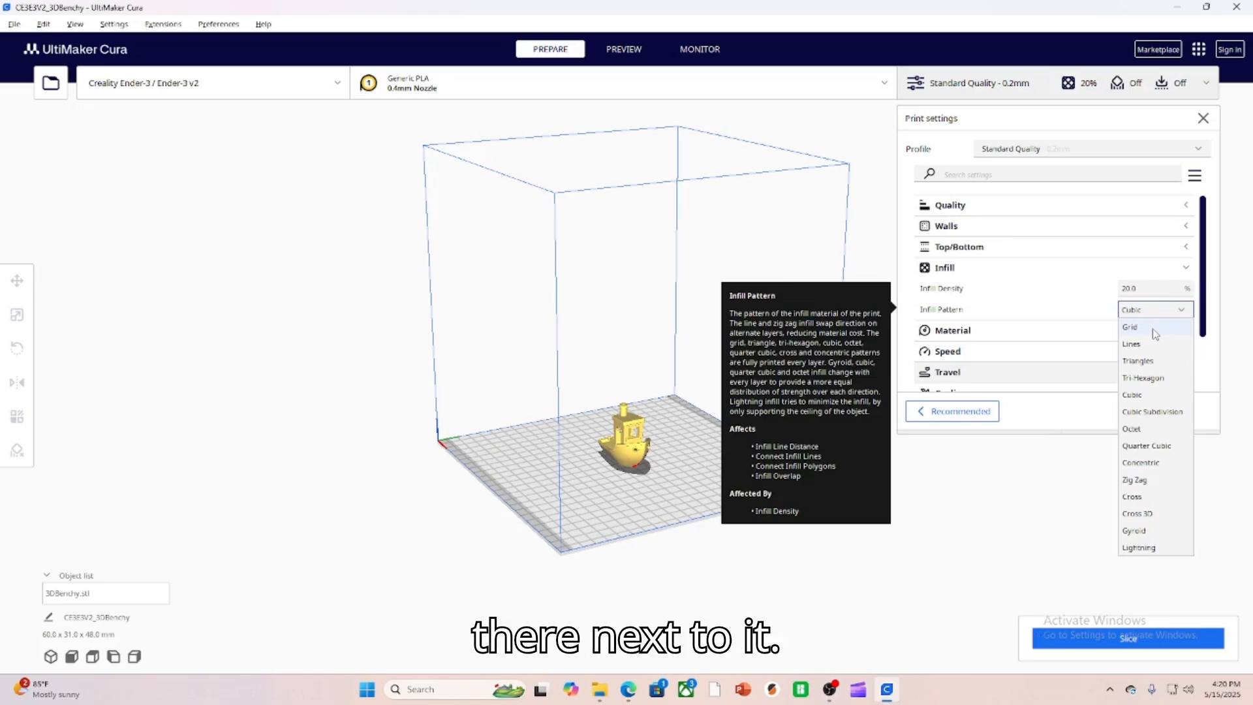
{"action": "left_click", "coordinate": [1036, 270]}
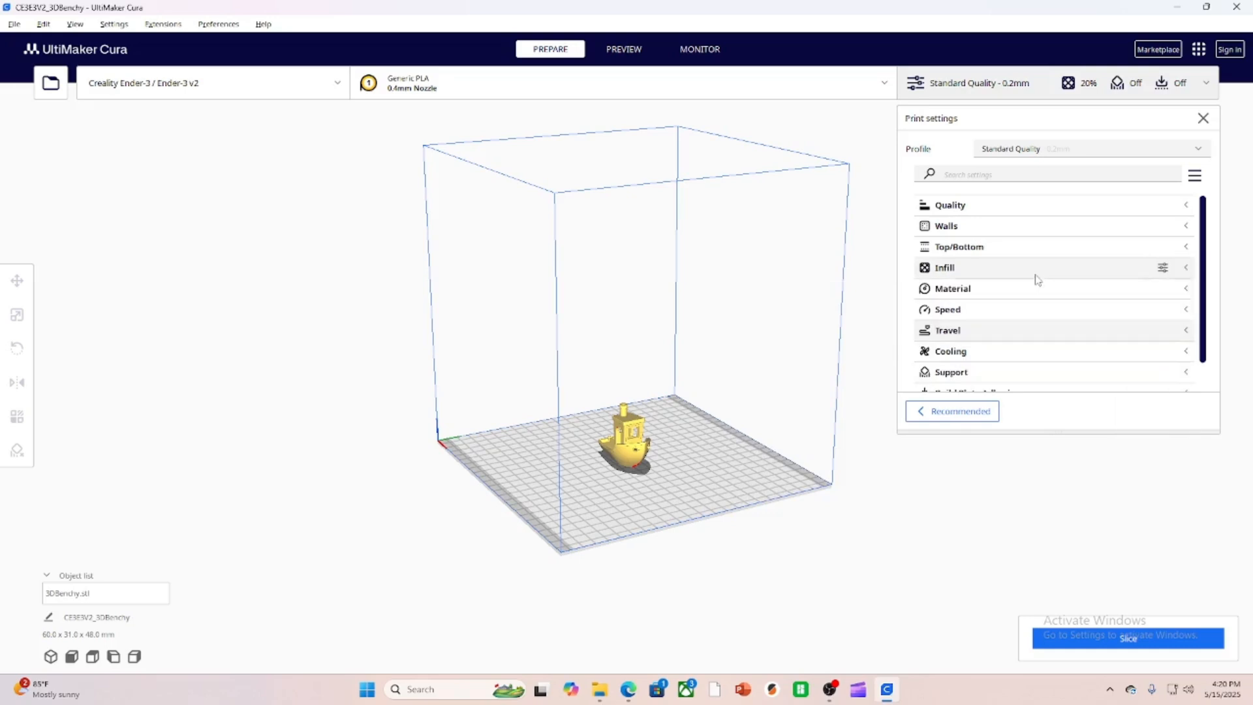
{"action": "left_click", "coordinate": [1036, 269]}
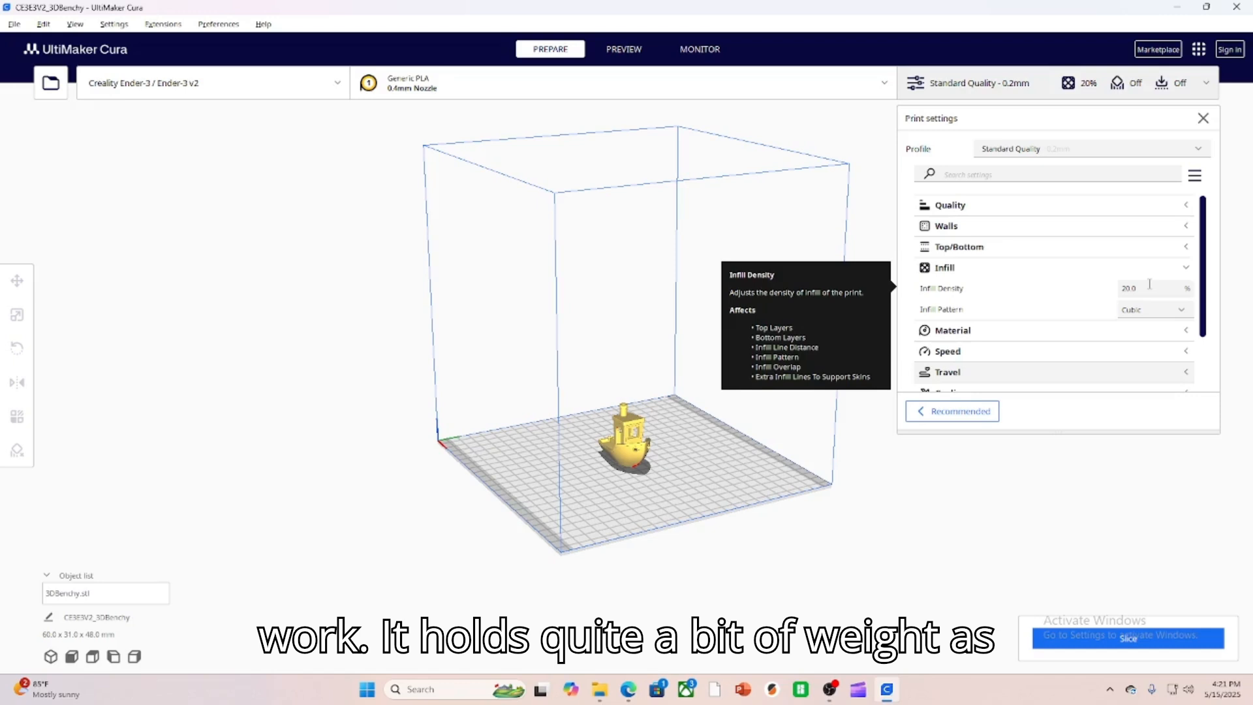
{"action": "left_click", "coordinate": [1017, 270]}
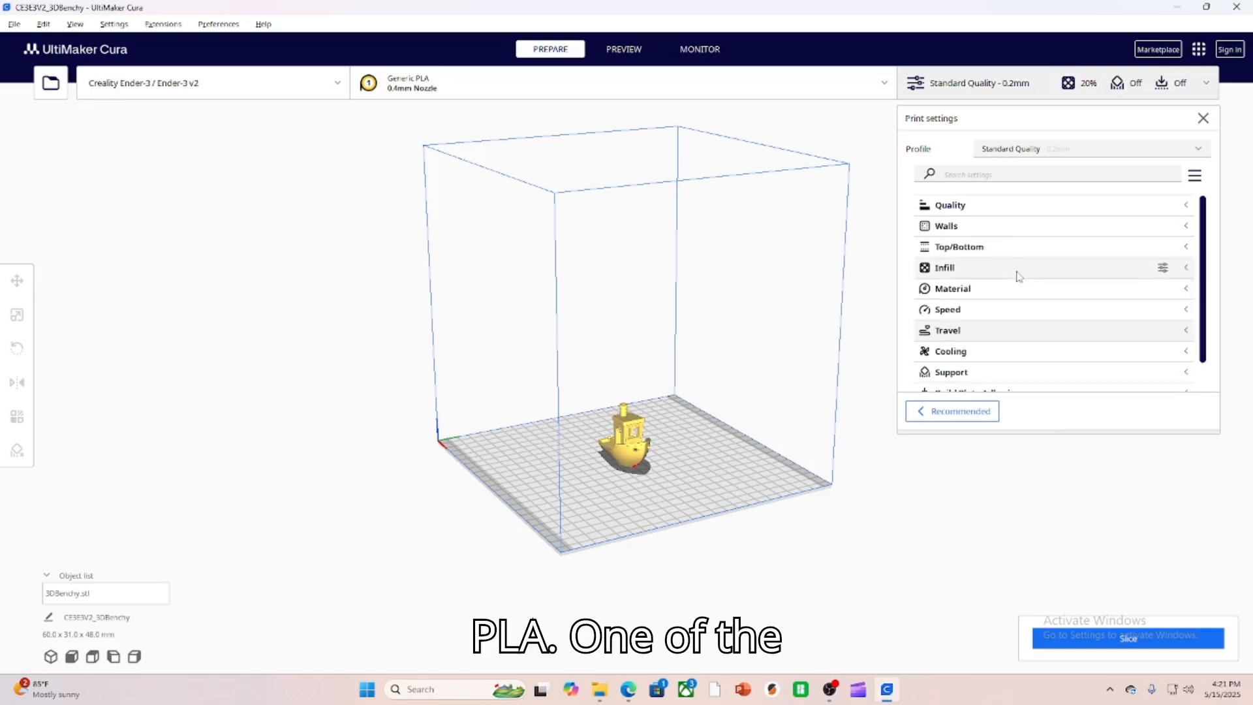
Examine the printing and build plate temperatures in the Material category and the print speed in the Speed category.
{"action": "left_click", "coordinate": [1026, 292]}
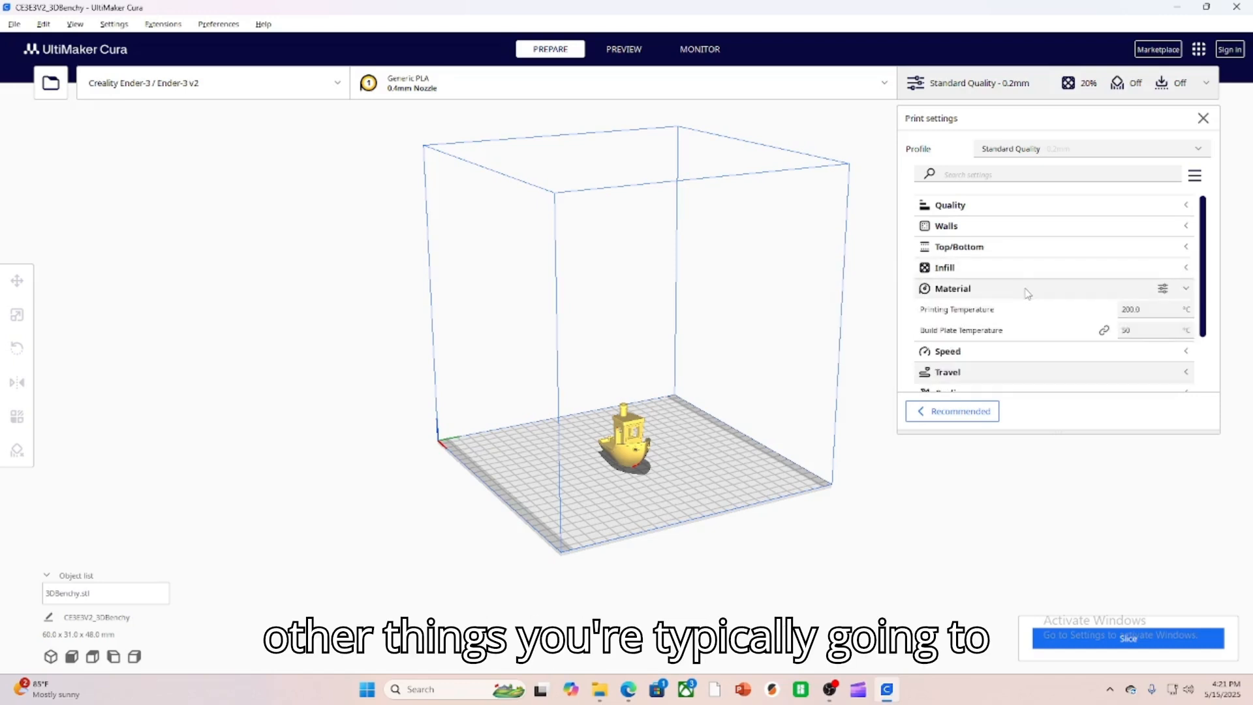
{"action": "mouse_move", "coordinate": [1075, 309]}
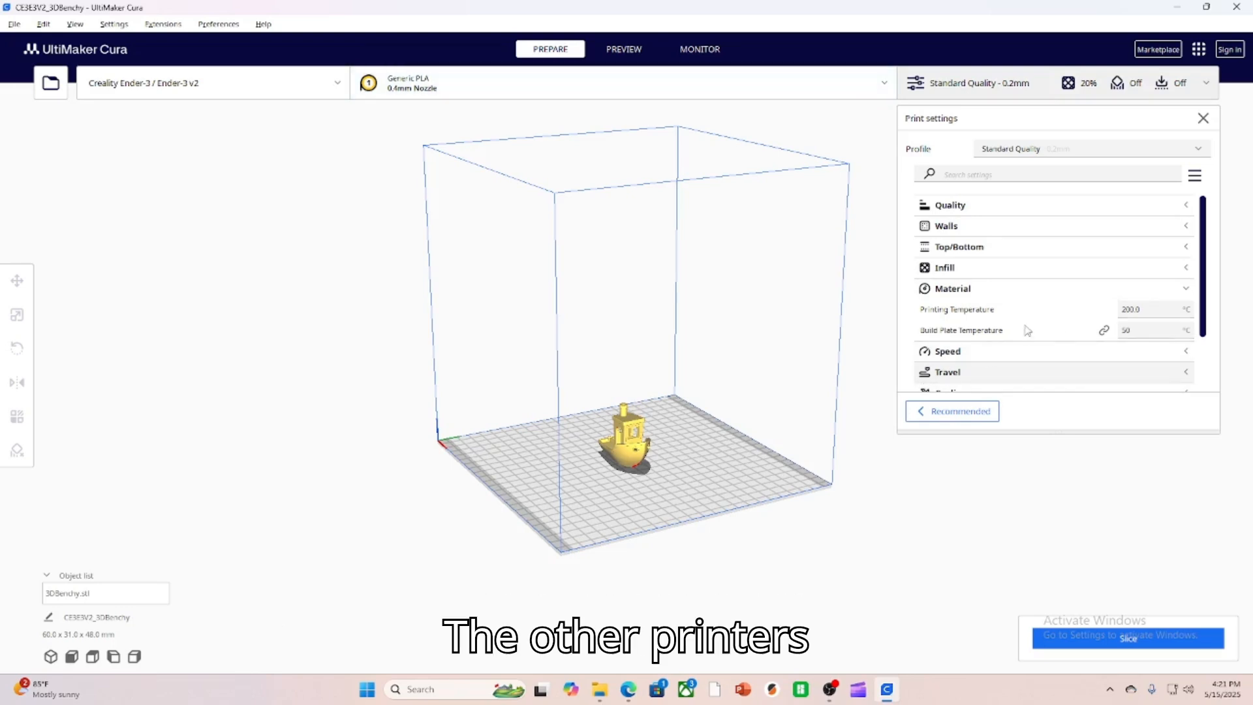
{"action": "left_click", "coordinate": [1027, 291]}
{"action": "left_click", "coordinate": [1000, 312]}
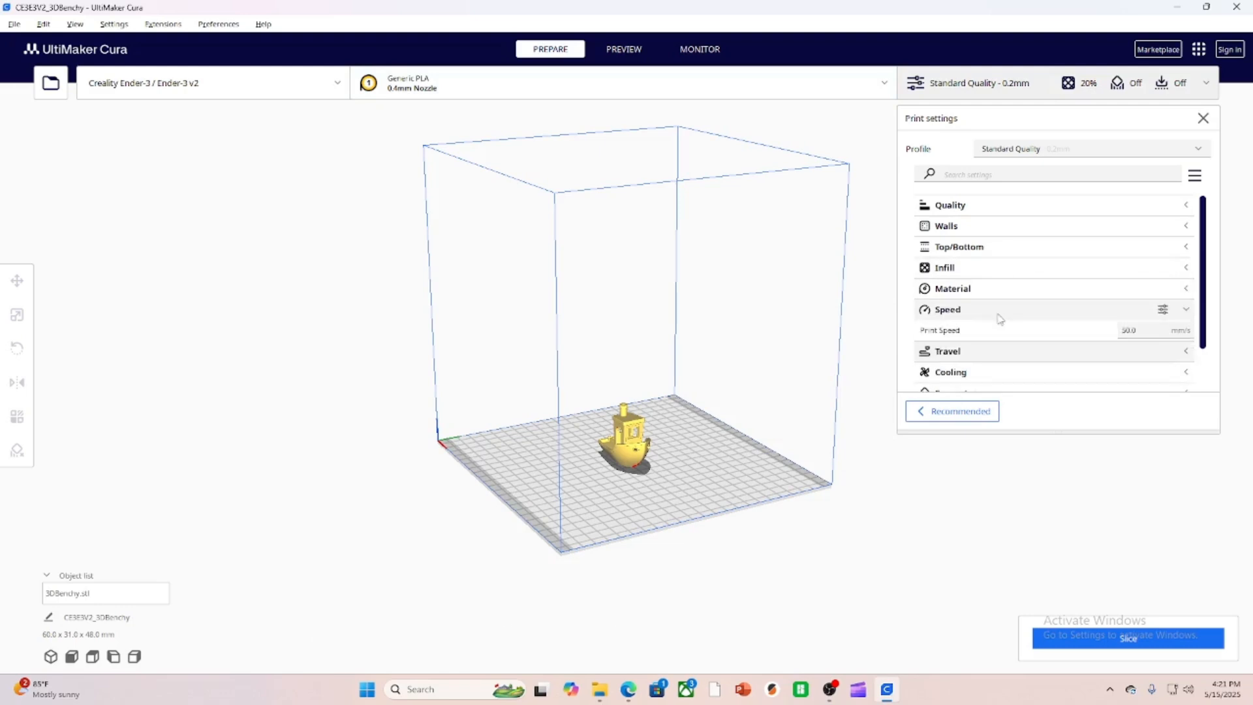
{"action": "left_click", "coordinate": [999, 317]}
Enable Generate Support in the Support category of the print settings.
{"action": "scroll", "coordinate": [1026, 327], "scroll_direction": "down", "scroll_amount": 2}
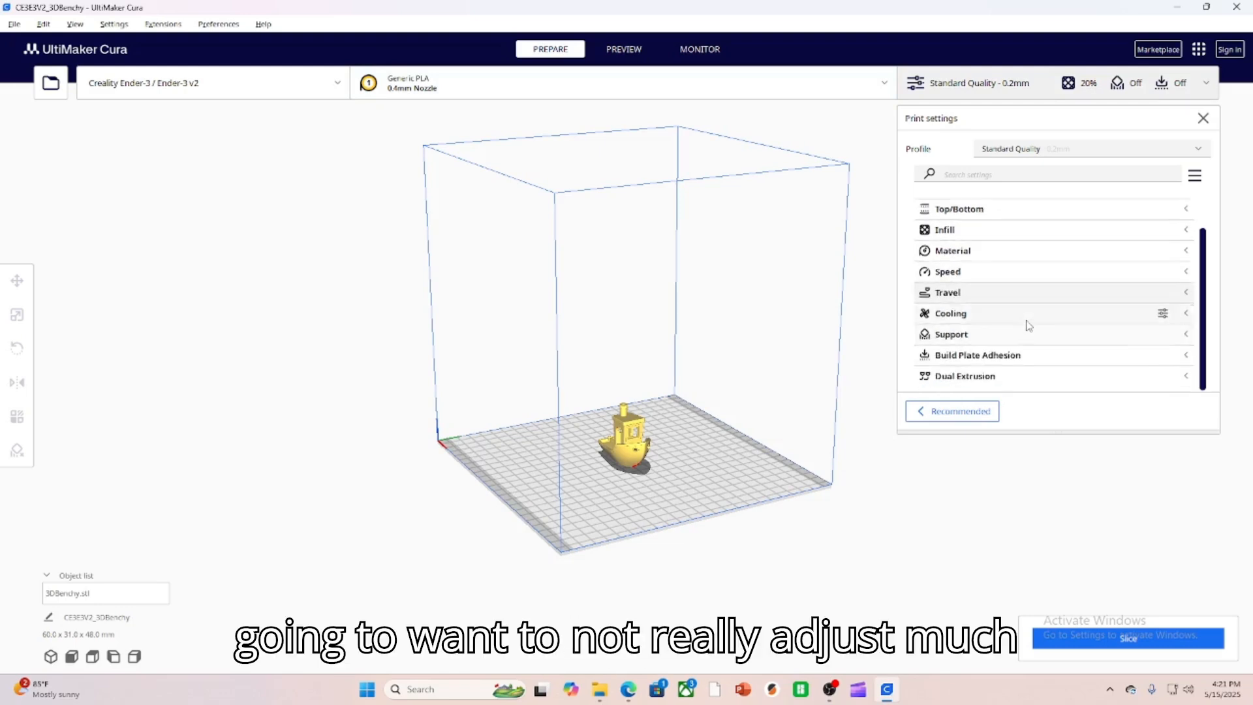
{"action": "left_click", "coordinate": [1021, 339]}
{"action": "scroll", "coordinate": [1023, 338], "scroll_direction": "down", "scroll_amount": 1}
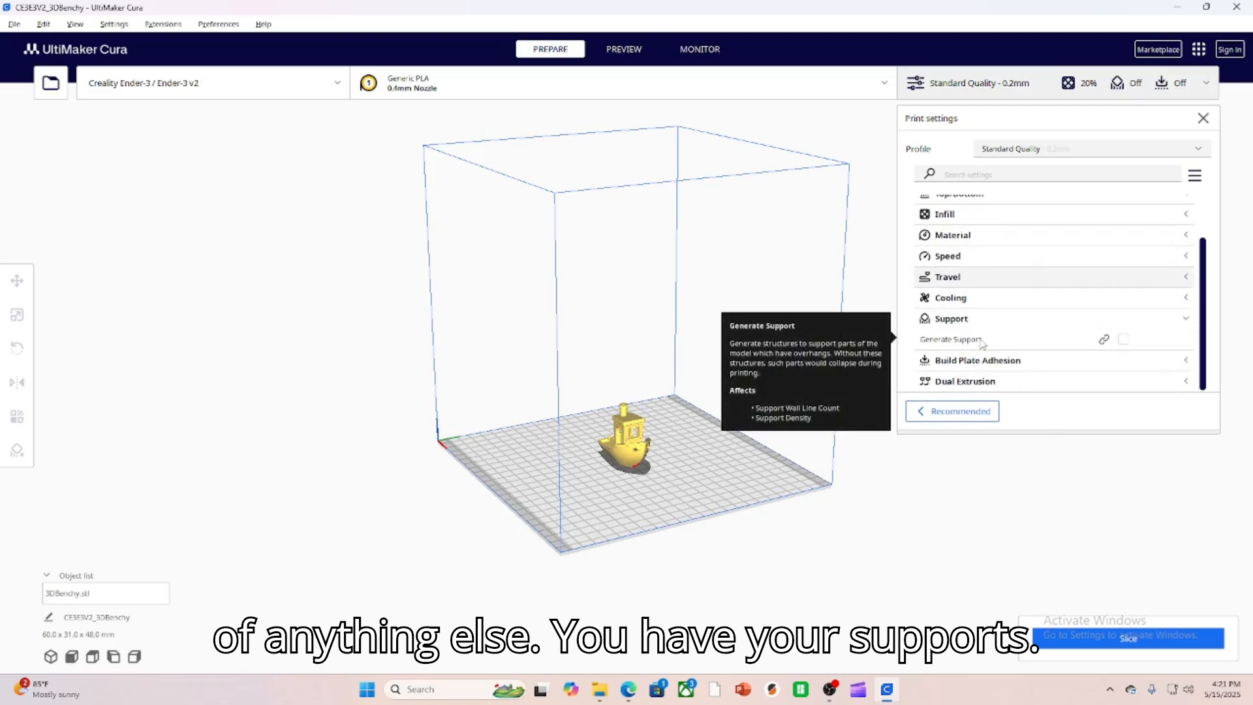
{"action": "left_click", "coordinate": [1122, 339]}
{"action": "scroll", "coordinate": [1131, 319], "scroll_direction": "down", "scroll_amount": 1}
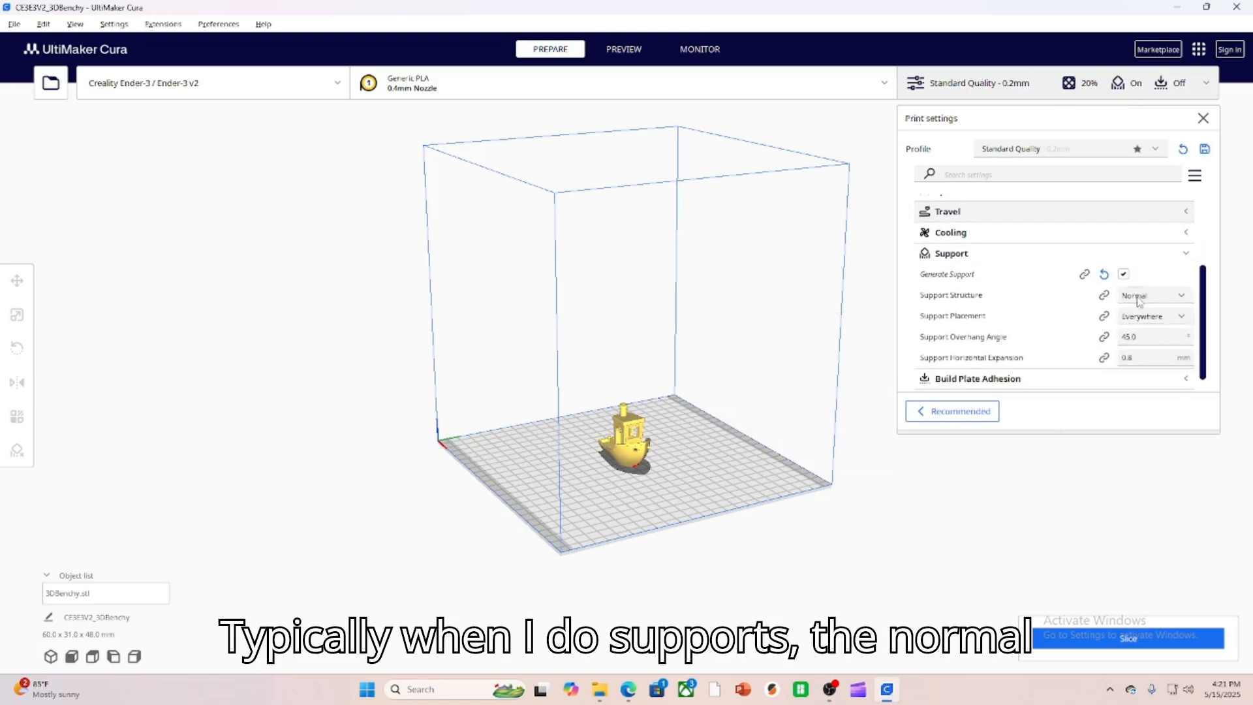
Set the support structure to Tree and the support placement to Touching Buildplate, and collapse the Support category.
{"action": "left_click", "coordinate": [1138, 295]}
{"action": "left_click", "coordinate": [1169, 293]}
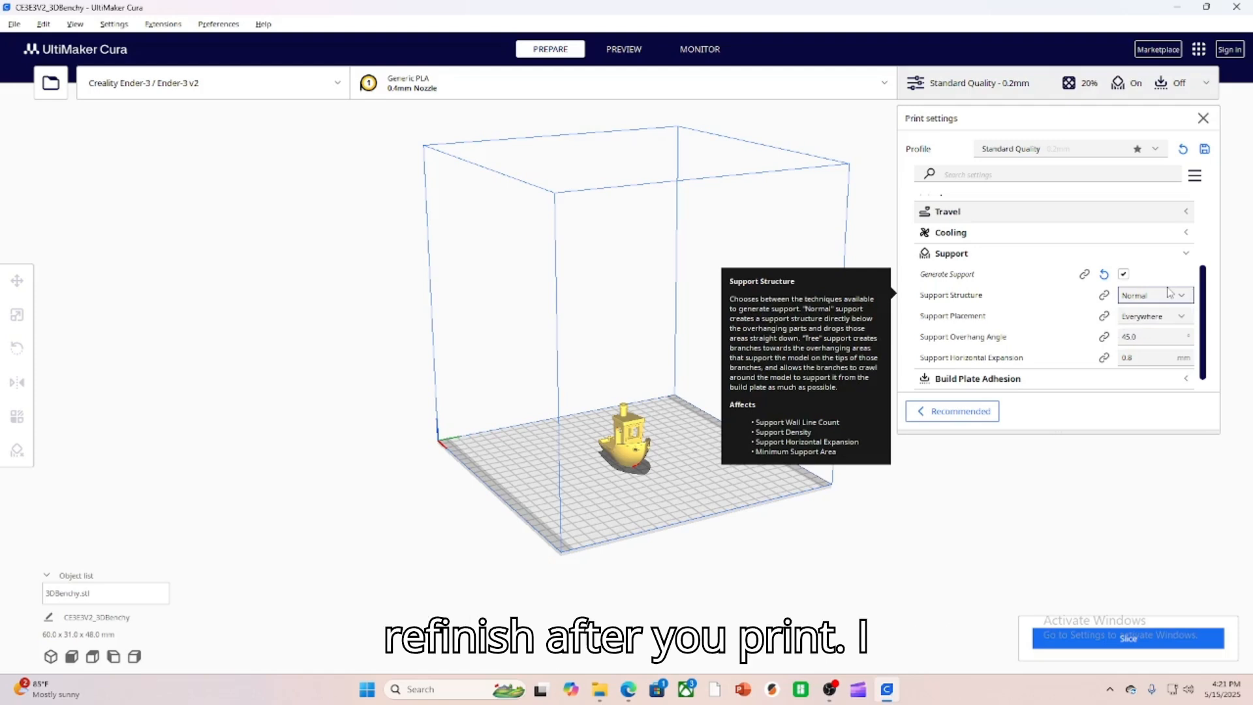
{"action": "left_click", "coordinate": [1169, 292]}
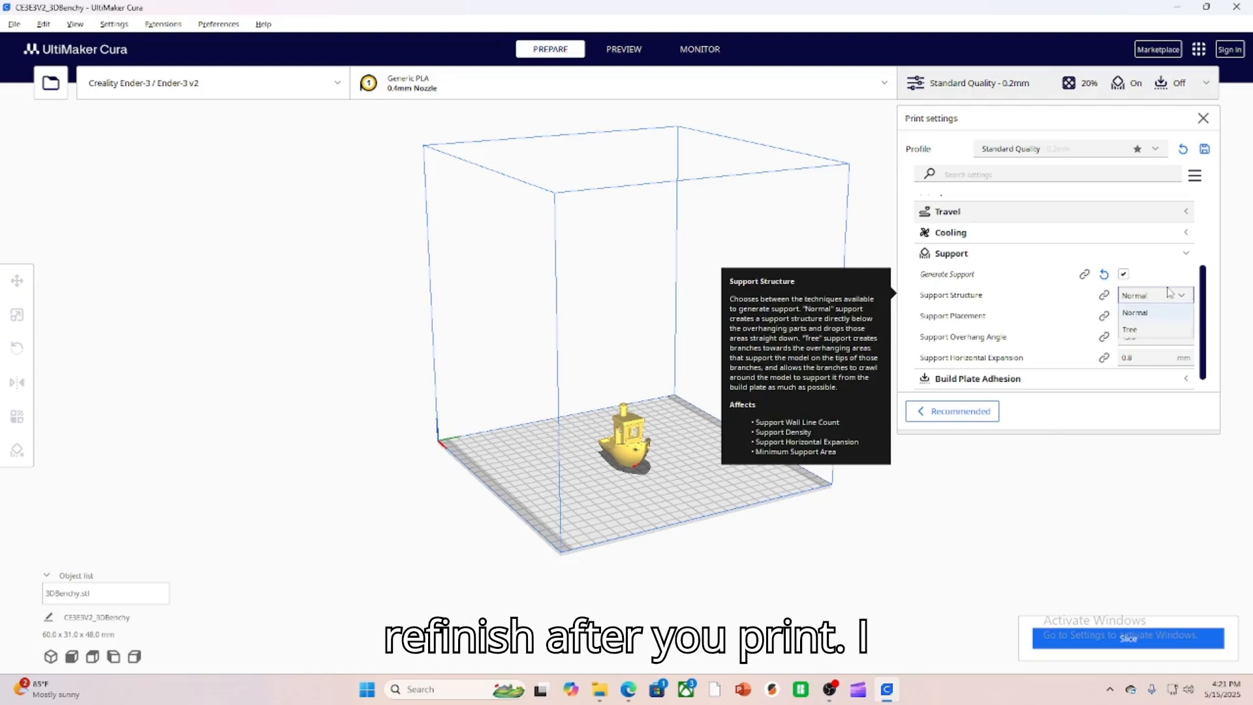
{"action": "left_click", "coordinate": [1161, 326]}
{"action": "left_click", "coordinate": [1159, 320]}
{"action": "left_click", "coordinate": [1156, 336]}
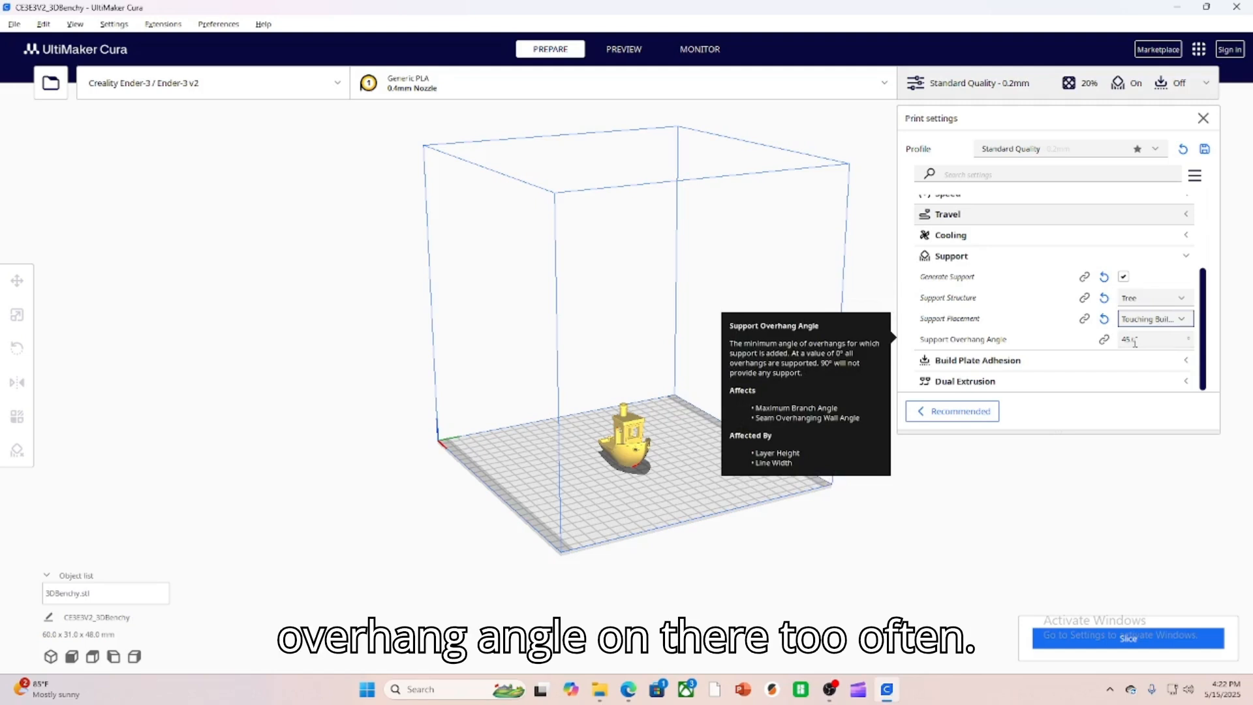
{"action": "left_click", "coordinate": [1189, 257]}
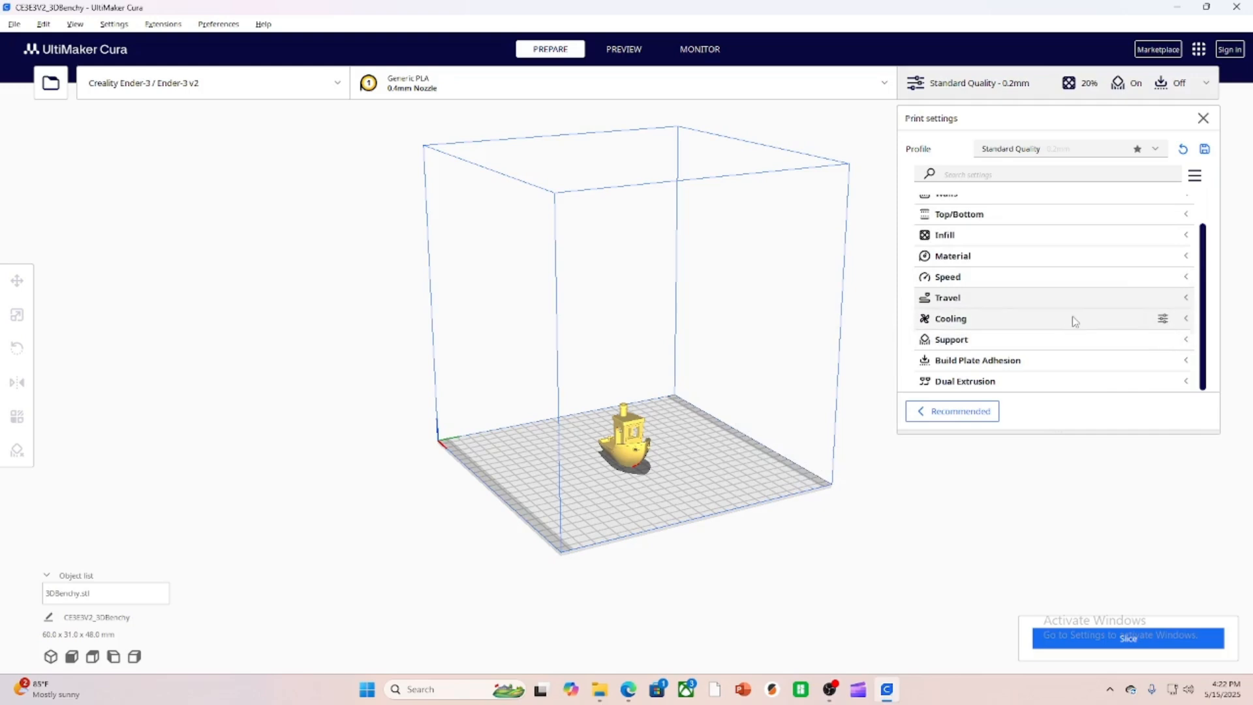
Examine the Build Plate Adhesion types, leaving Skirt selected, and close the print settings.
{"action": "left_click", "coordinate": [1086, 360]}
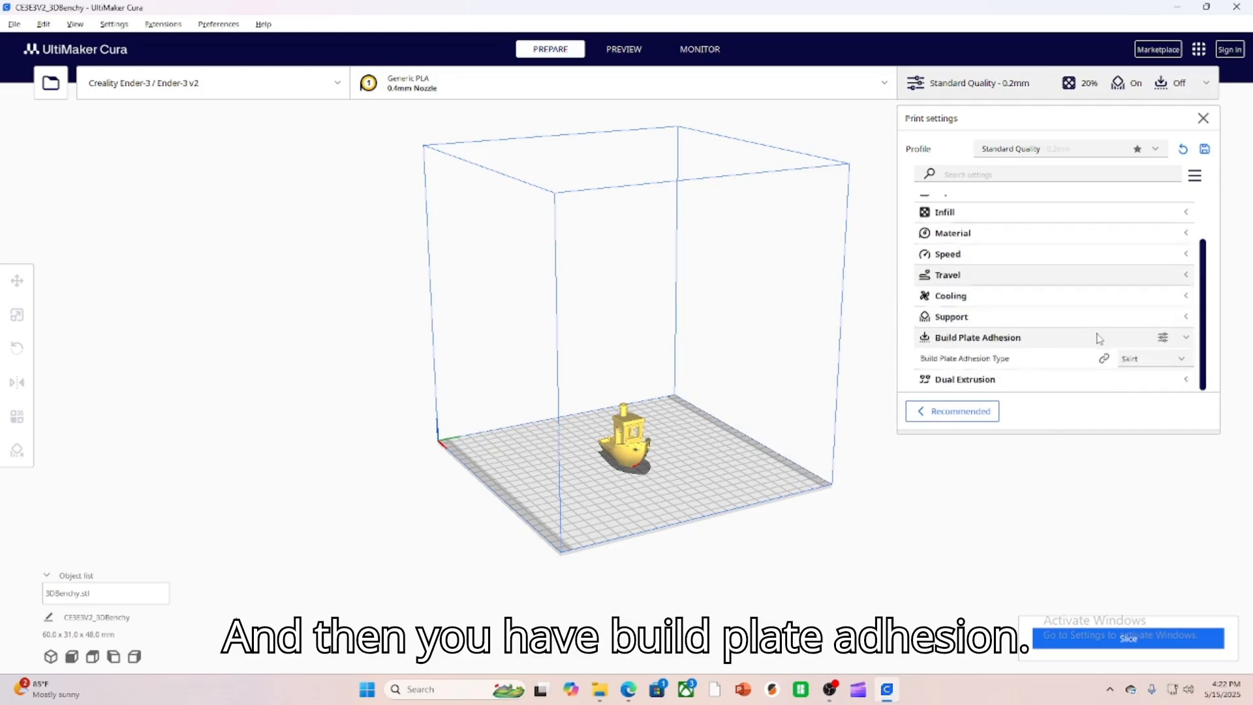
{"action": "left_click", "coordinate": [1151, 366]}
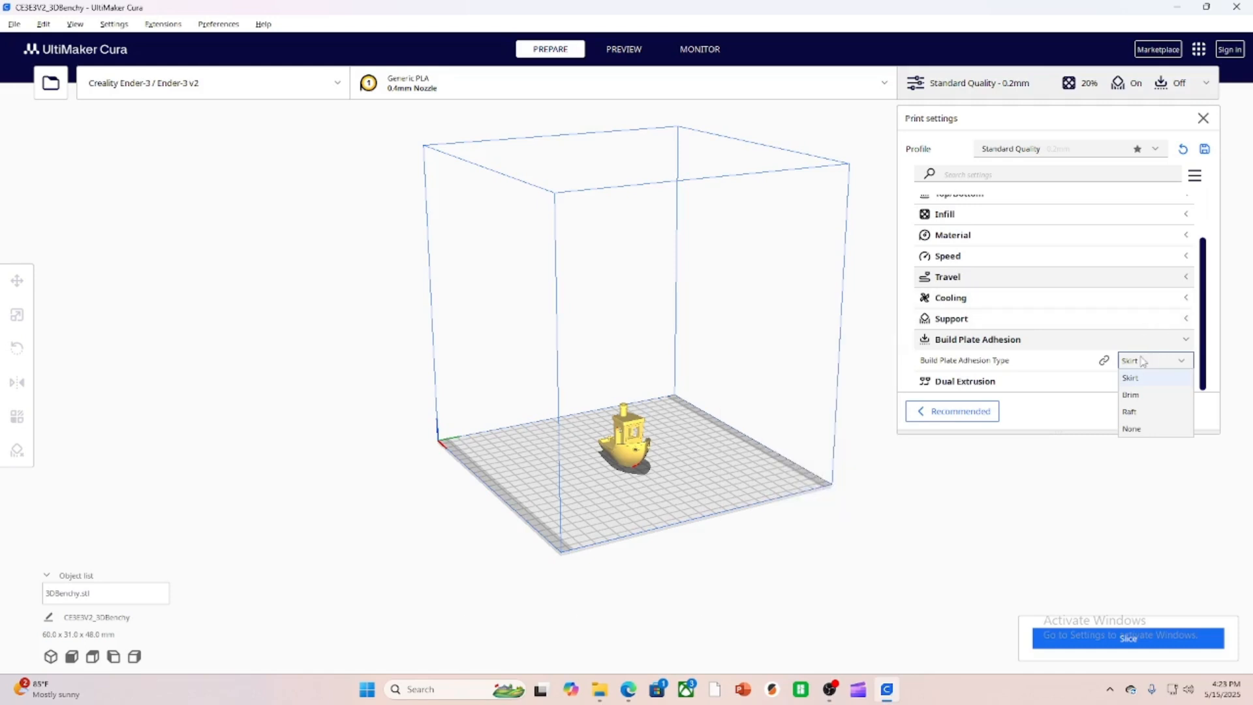
{"action": "left_click", "coordinate": [1142, 361]}
{"action": "left_click", "coordinate": [1102, 341]}
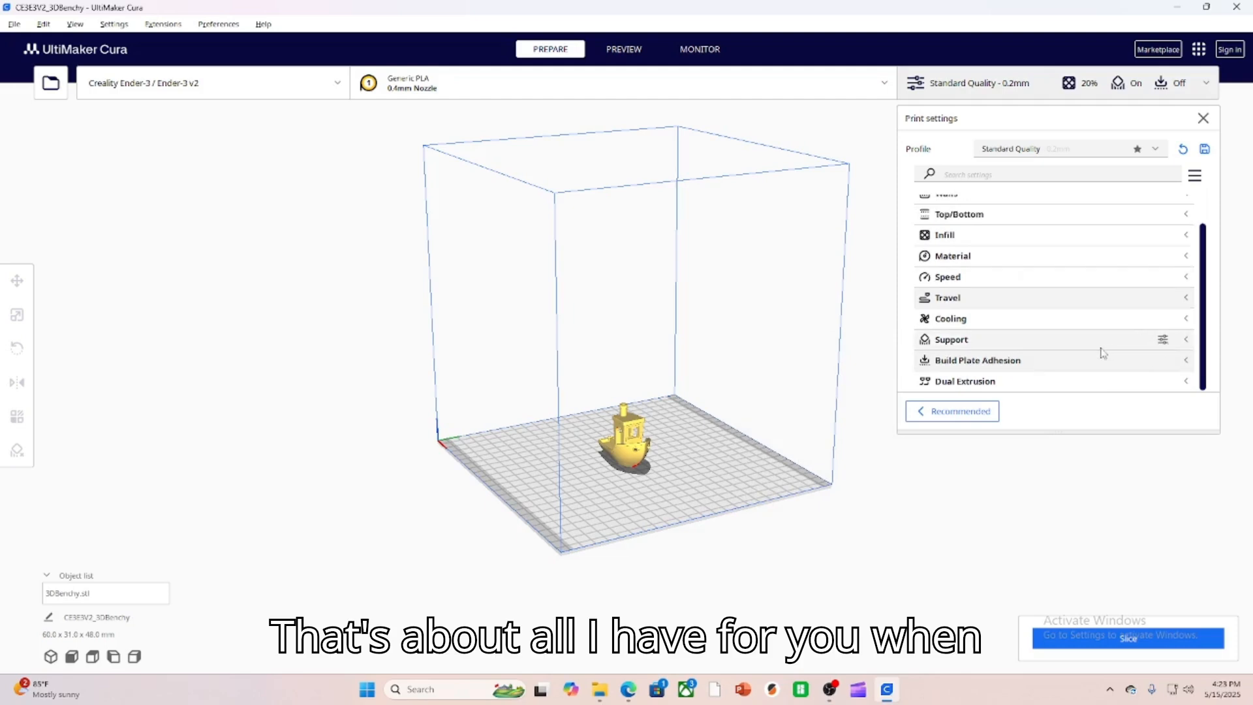
{"action": "scroll", "coordinate": [1101, 352], "scroll_direction": "up", "scroll_amount": 2}
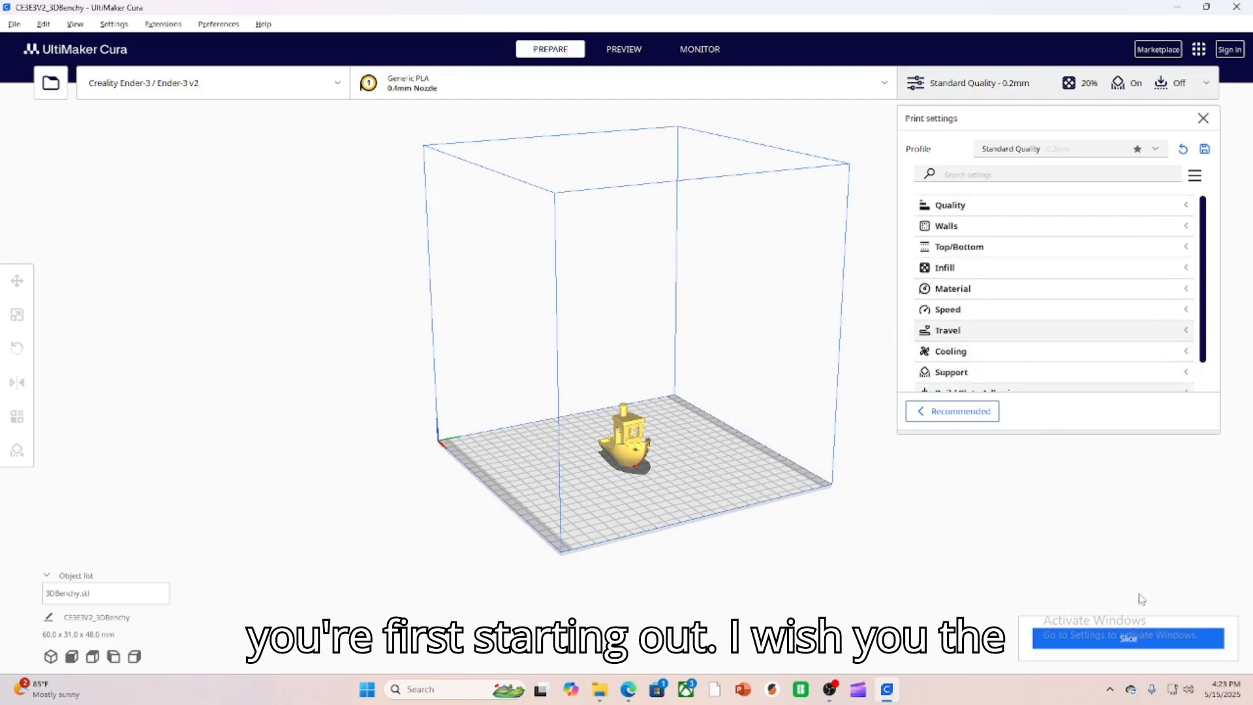
{"action": "left_click", "coordinate": [1203, 118]}
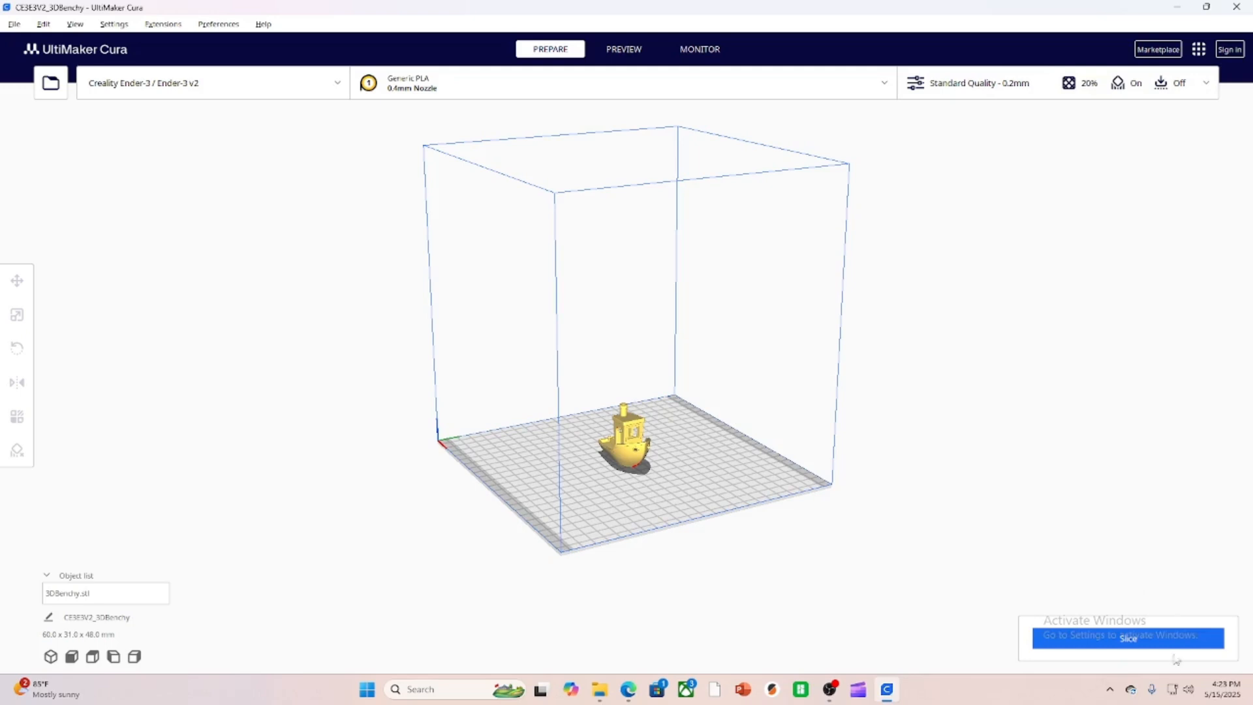
Check the material and nozzle size options, keeping the 0.4mm Nozzle, and dismiss the discard-or-keep question about the customized profile settings.
{"action": "left_click", "coordinate": [491, 93]}
{"action": "left_click", "coordinate": [756, 180]}
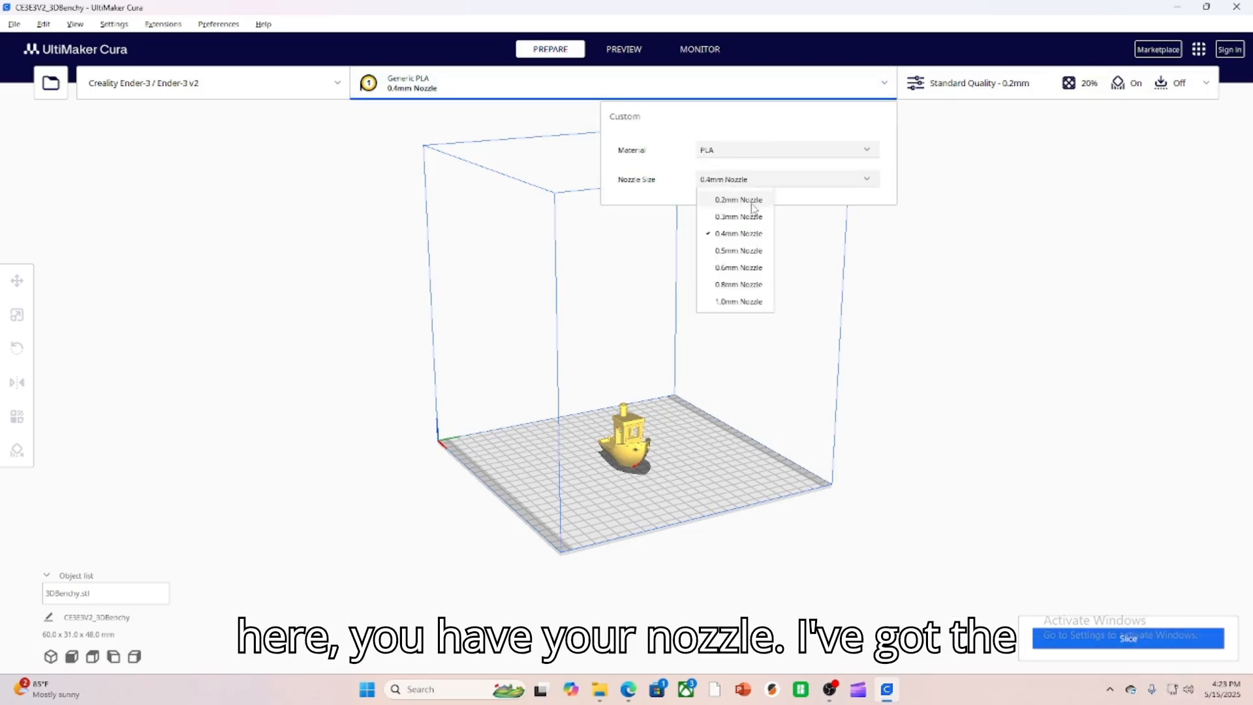
{"action": "left_click", "coordinate": [739, 235]}
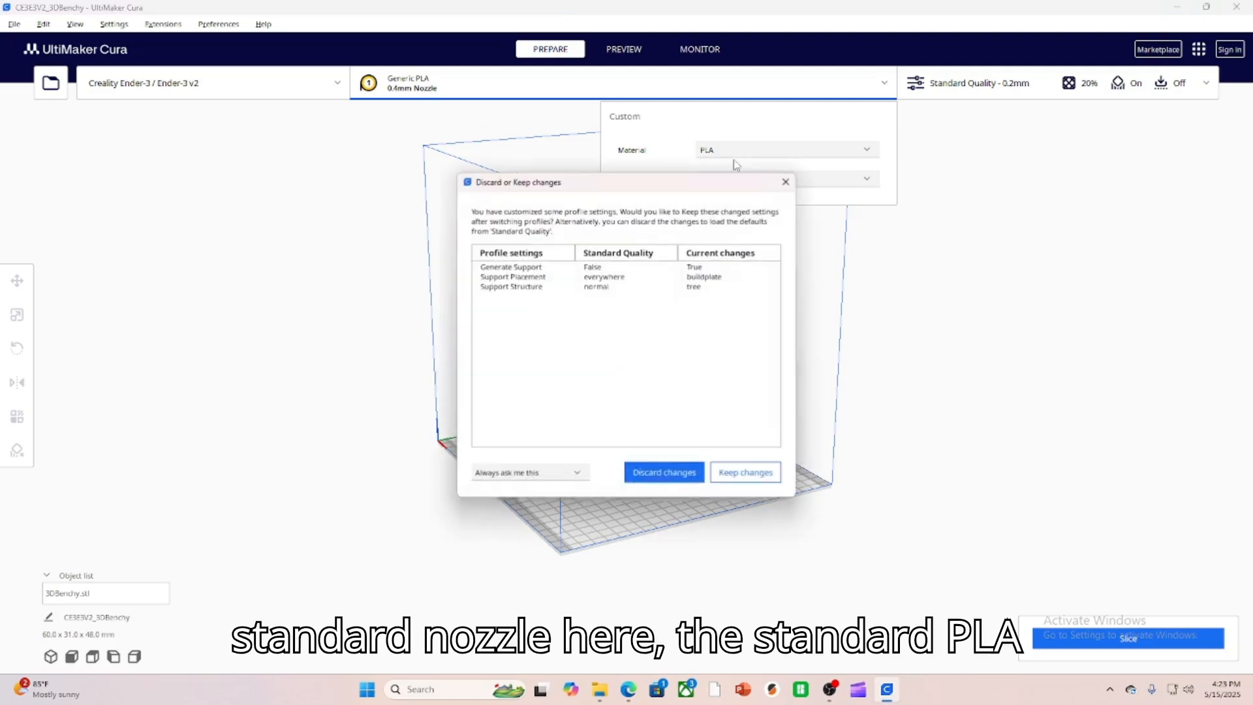
{"action": "left_click", "coordinate": [786, 184]}
{"action": "left_click", "coordinate": [966, 270]}
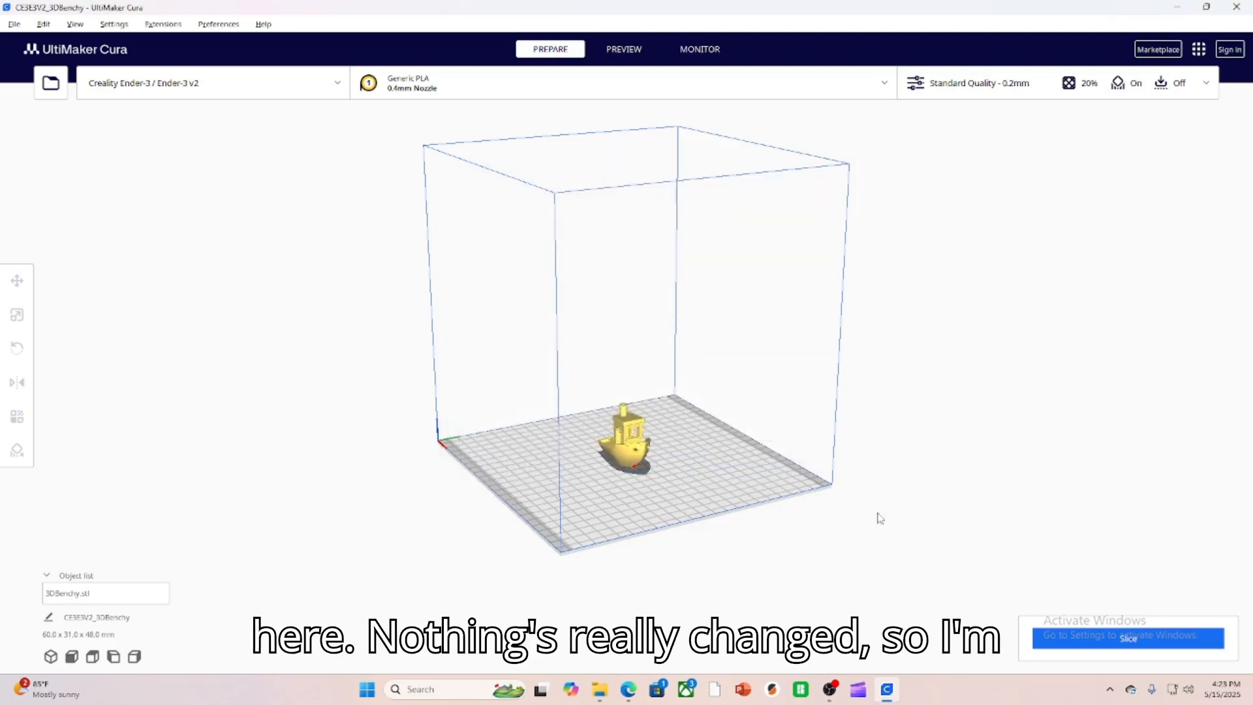
Slice the boat model and save the sliced file to Removable Drive (E:), ejecting the drive once it is saved.
{"action": "left_click", "coordinate": [1119, 637]}
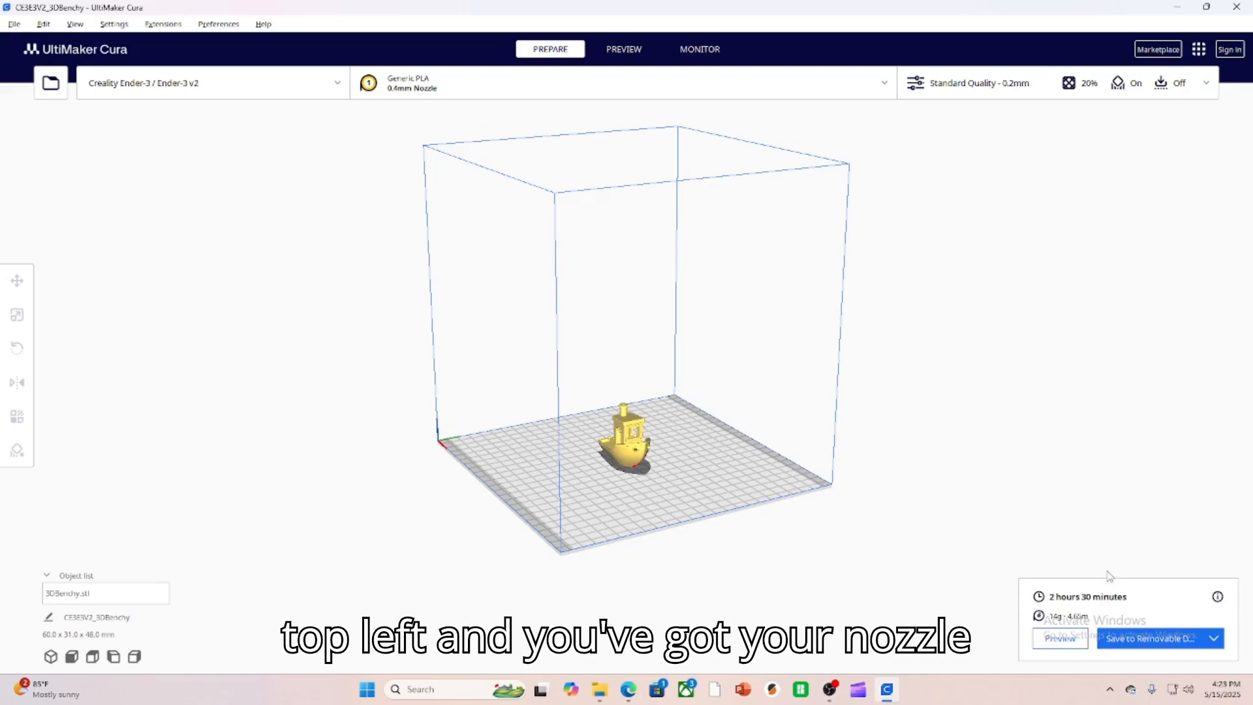
{"action": "left_click", "coordinate": [1215, 643]}
{"action": "left_click", "coordinate": [1182, 624]}
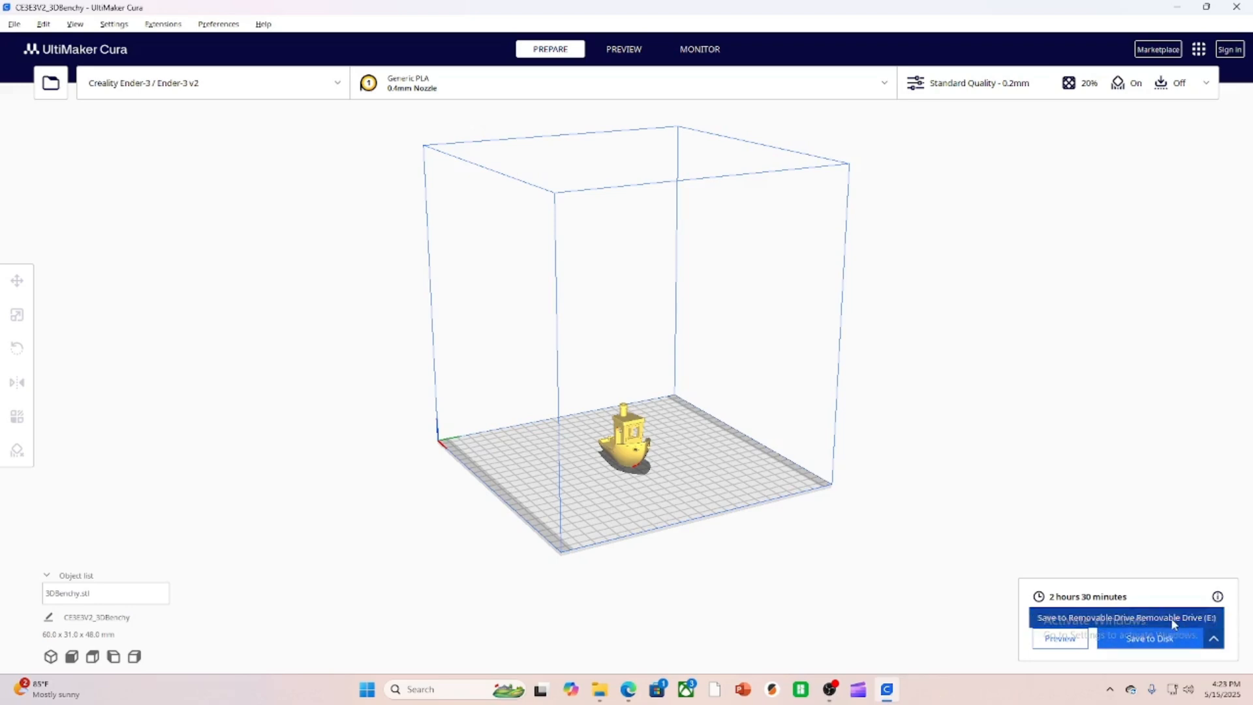
{"action": "left_click", "coordinate": [1161, 639]}
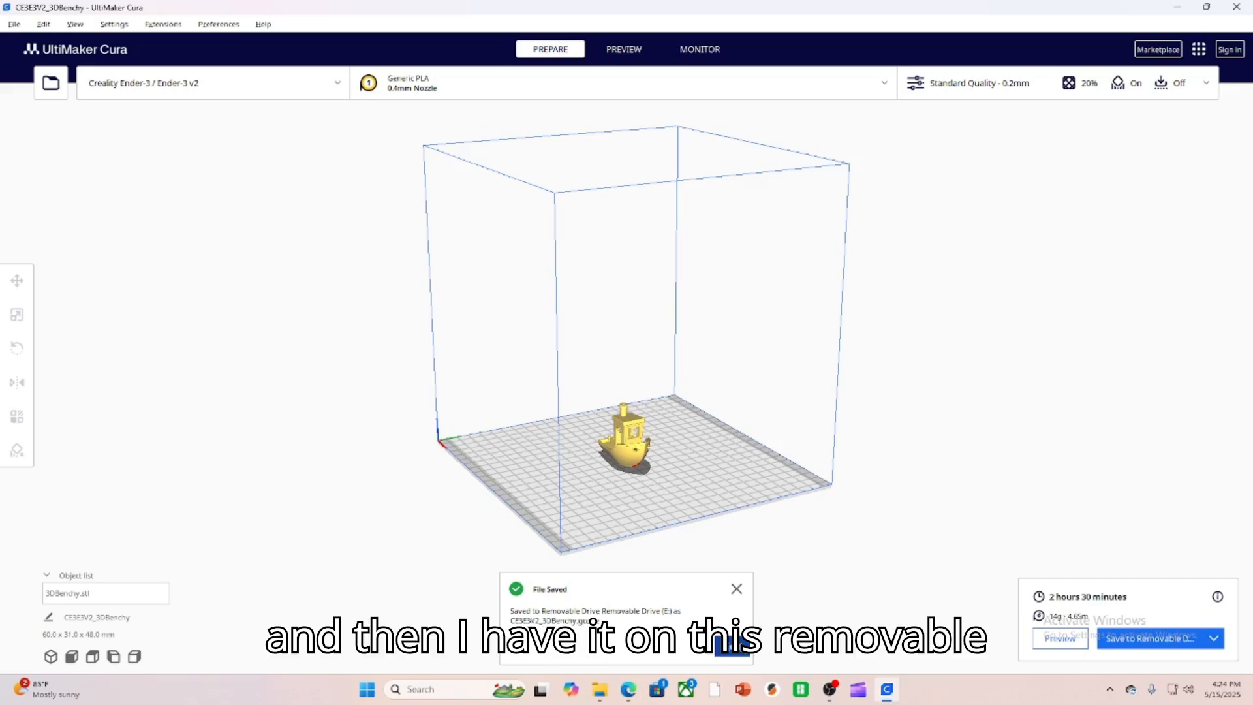
{"action": "left_click", "coordinate": [731, 646]}
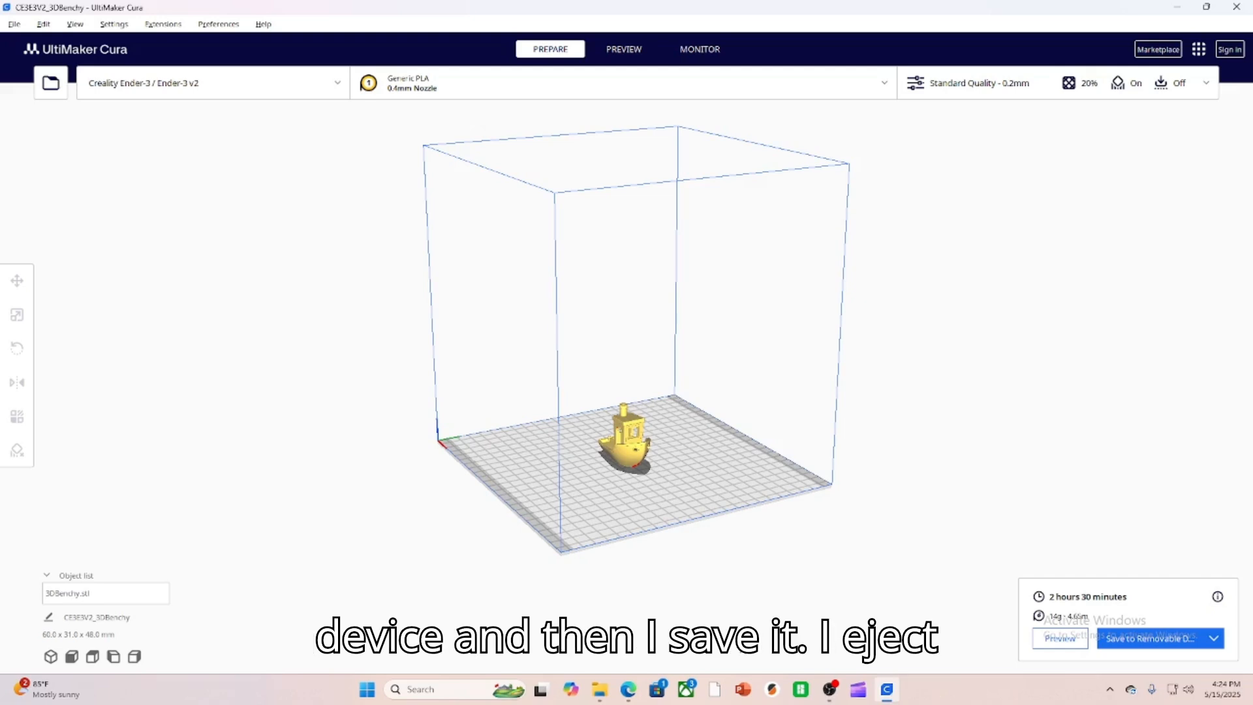